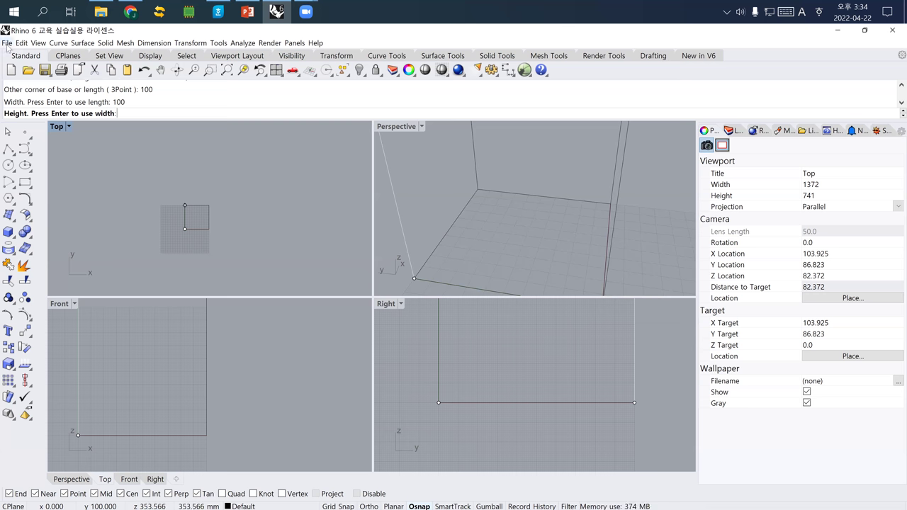
- Cancel the unfinished box command and switch to the YouTube page in Chrome
left_click(174, 102)
key("Escape")
left_click(130, 12)
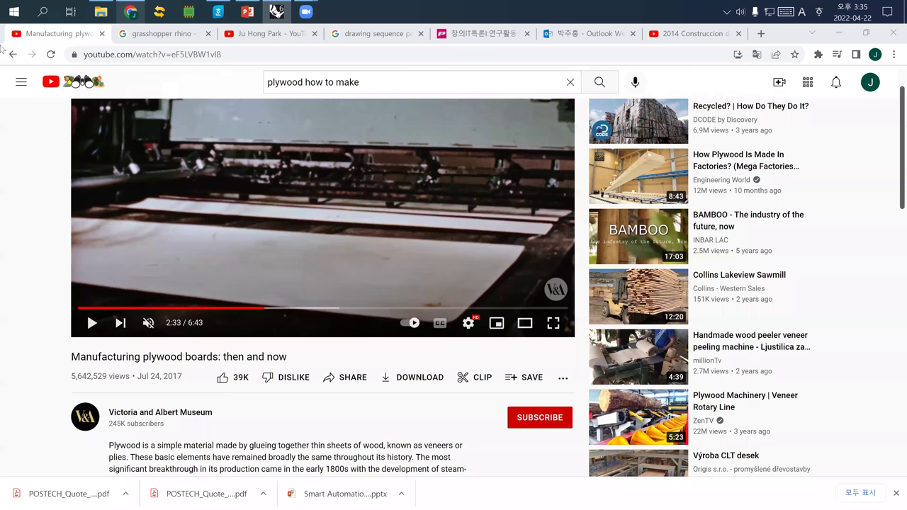
- Search YouTube for "how to glue wood" and open the video "Best Way For Gluing Wood Together To Get Thick Pieces (ep86)"
type("/how to")
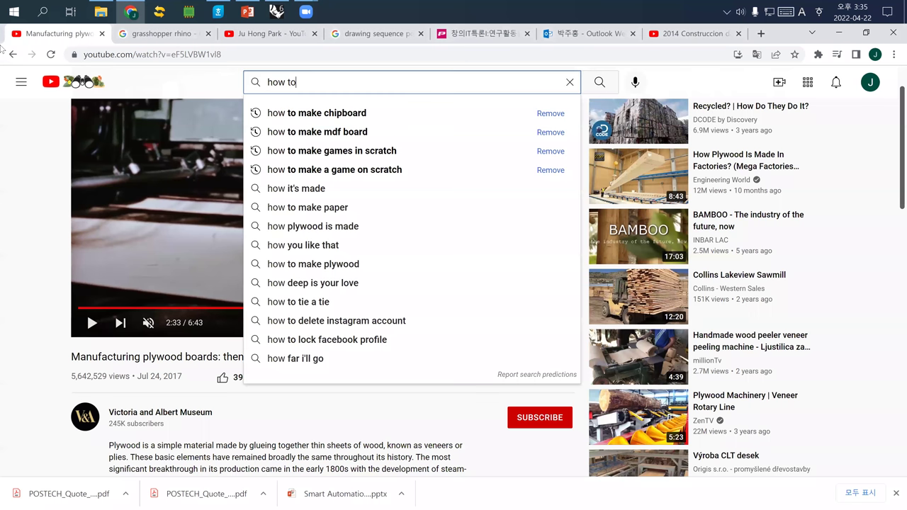
type(" glue wood")
key("Return")
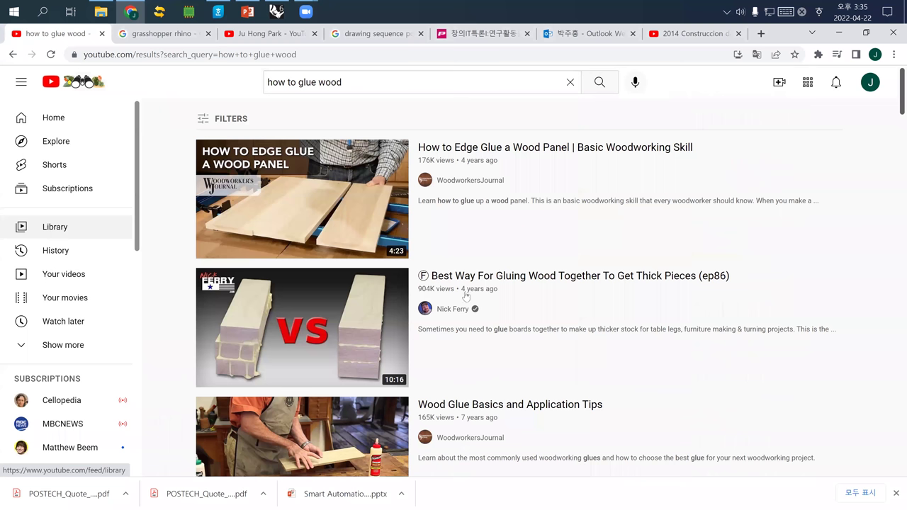
mouse_move(478, 282)
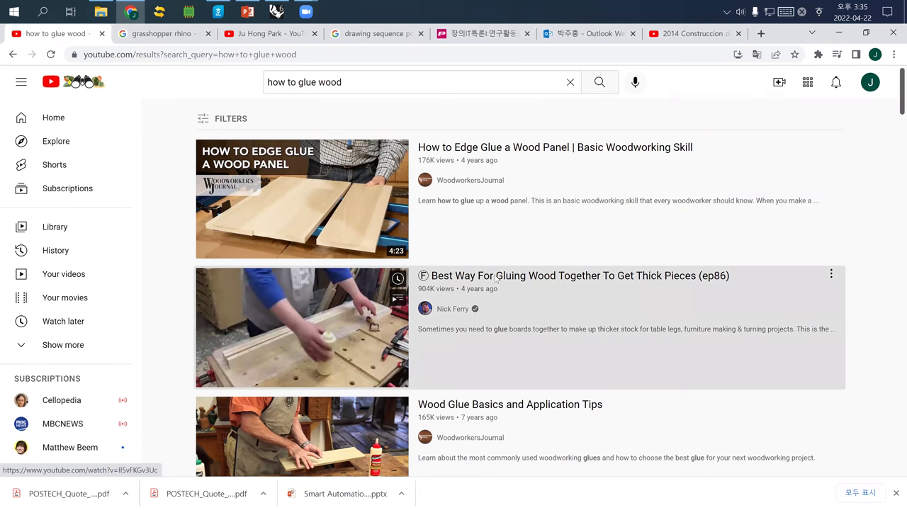
left_click(207, 354)
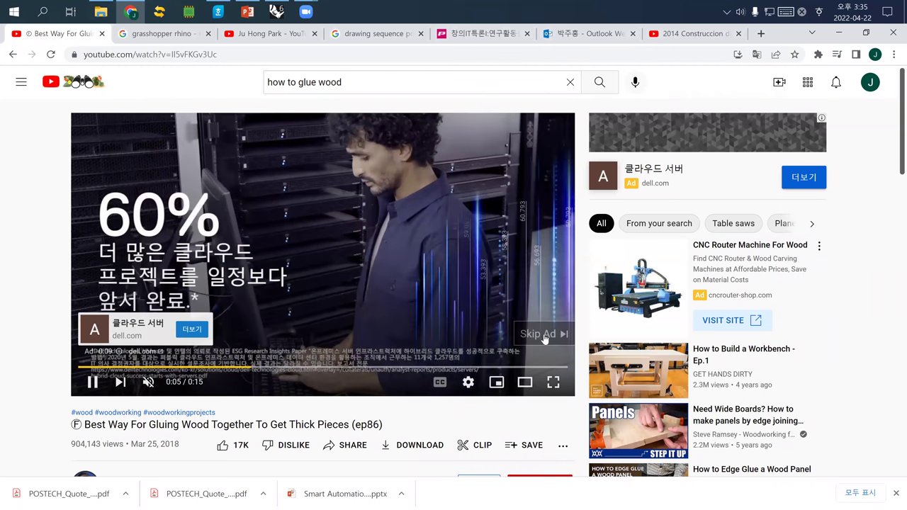
- Skim the wood gluing video through the board lamination and clamping part, up to about 5:33
left_click(137, 368)
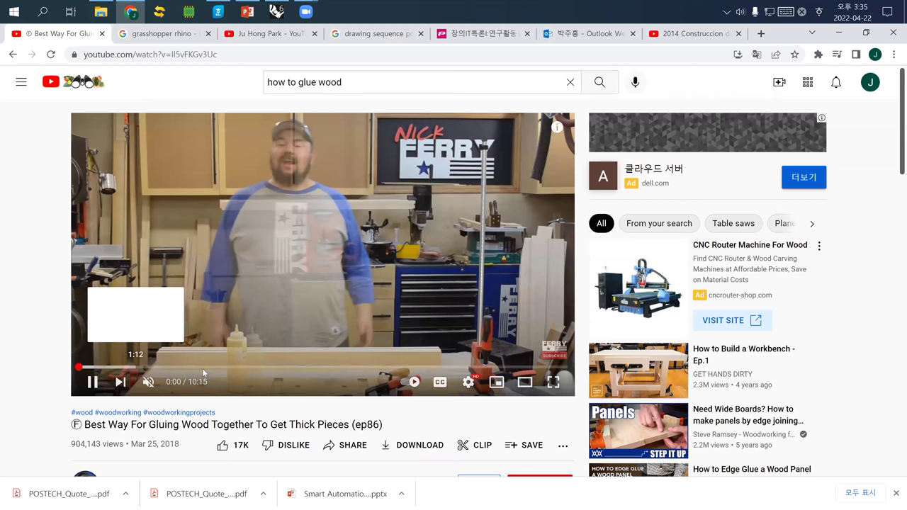
left_click(113, 368)
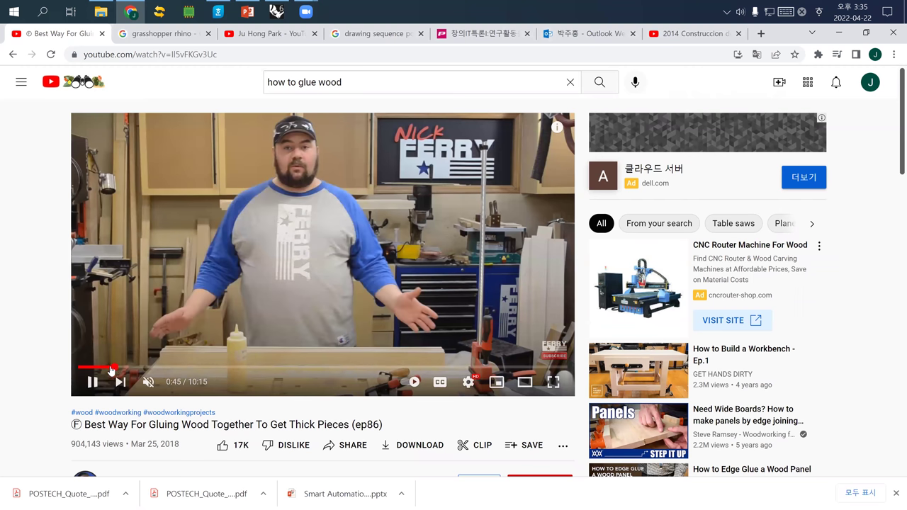
left_click(153, 368)
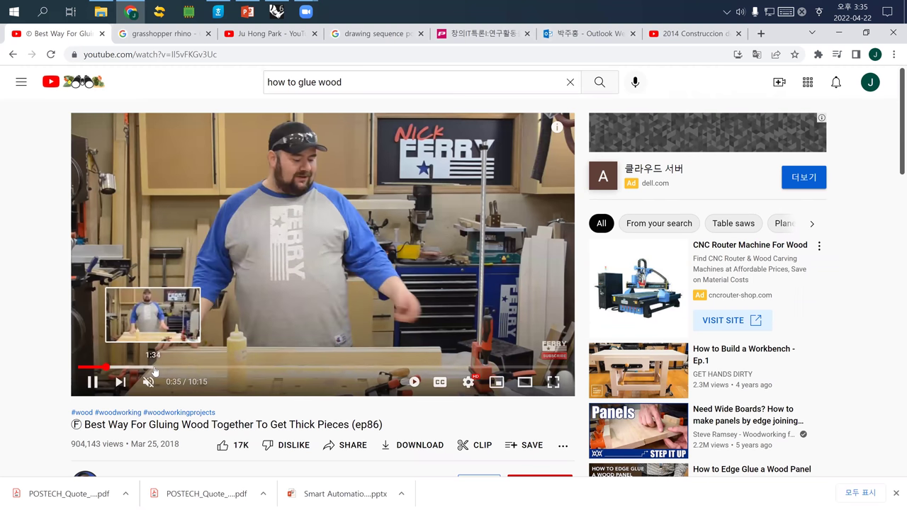
left_click(228, 368)
left_click(282, 368)
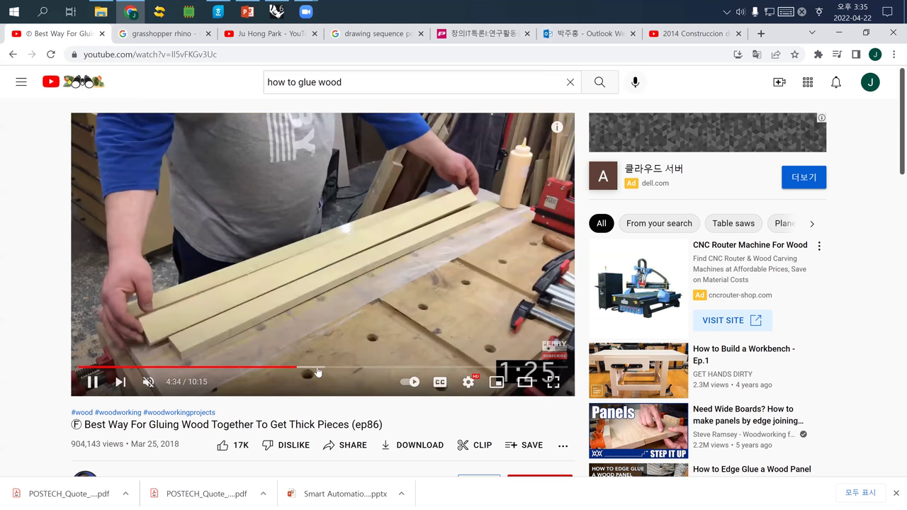
left_click(293, 368)
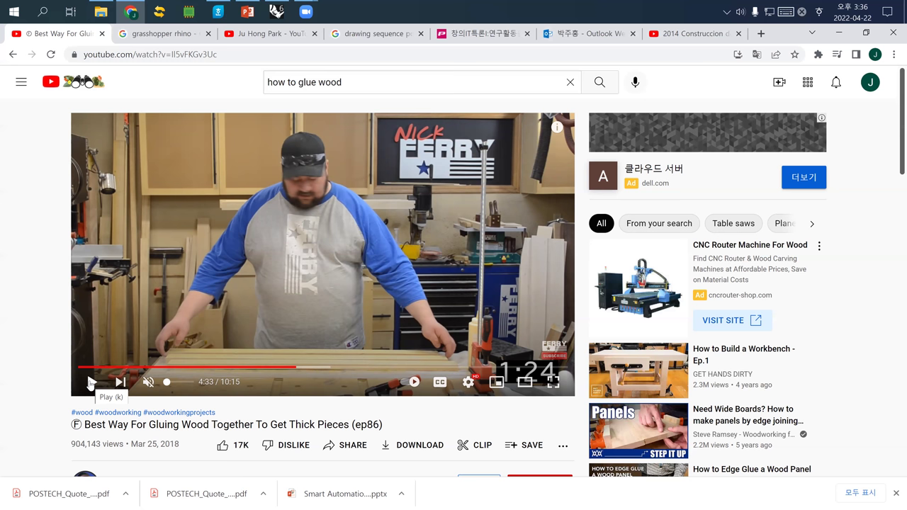
left_click(90, 383)
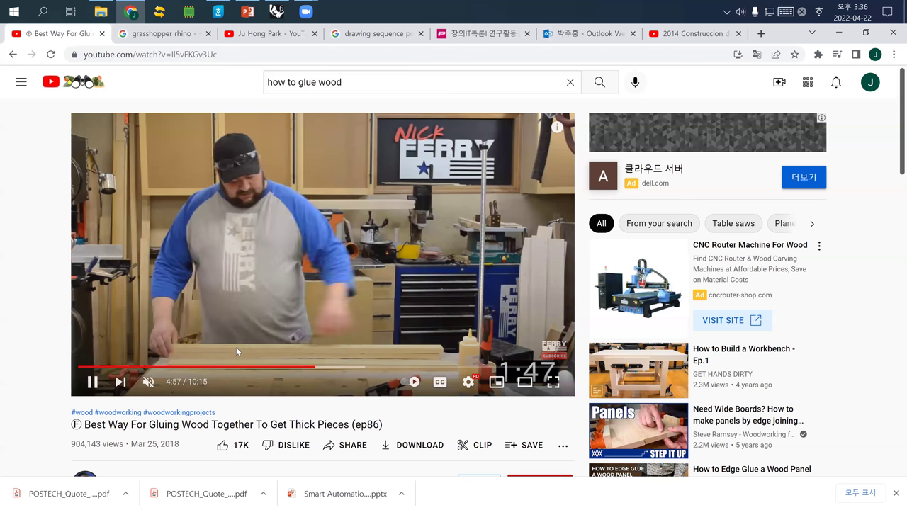
left_click(340, 367)
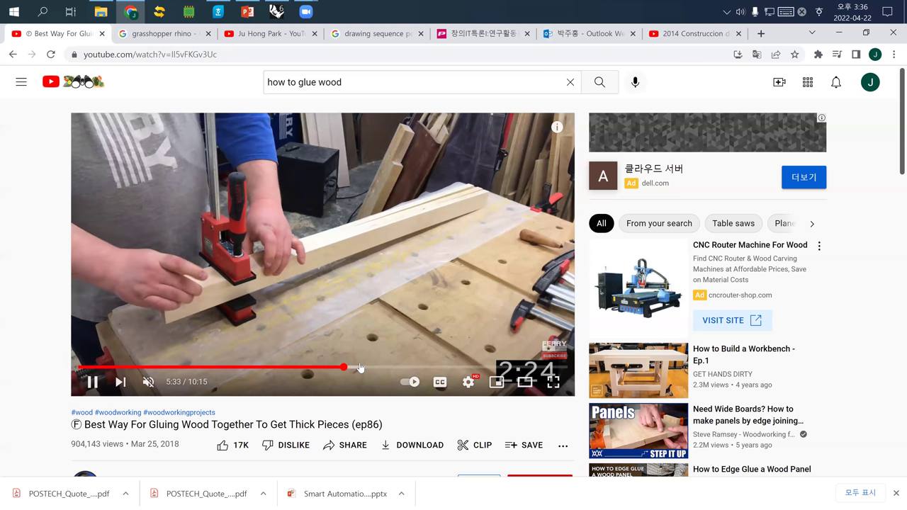
- Bring up the browser page listing the channel's Grasshopper tutorial videos and return to Rhino
key("slash")
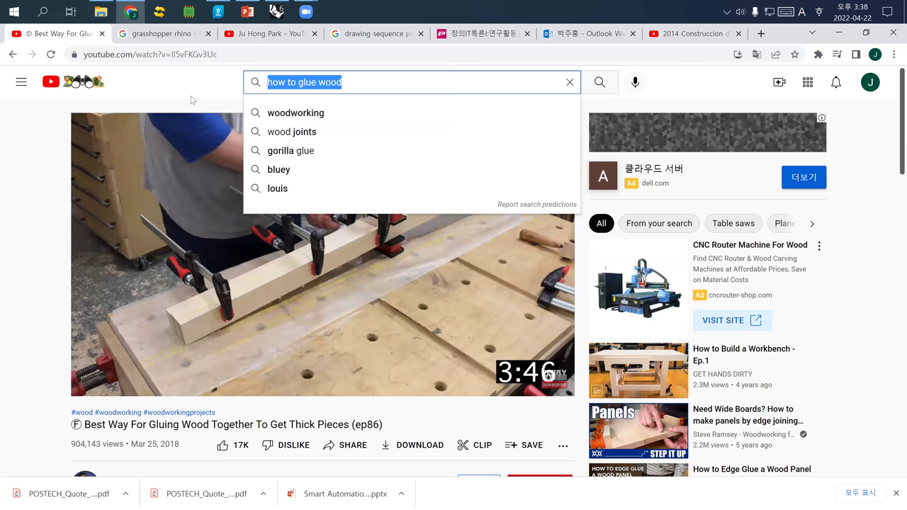
left_click(545, 35)
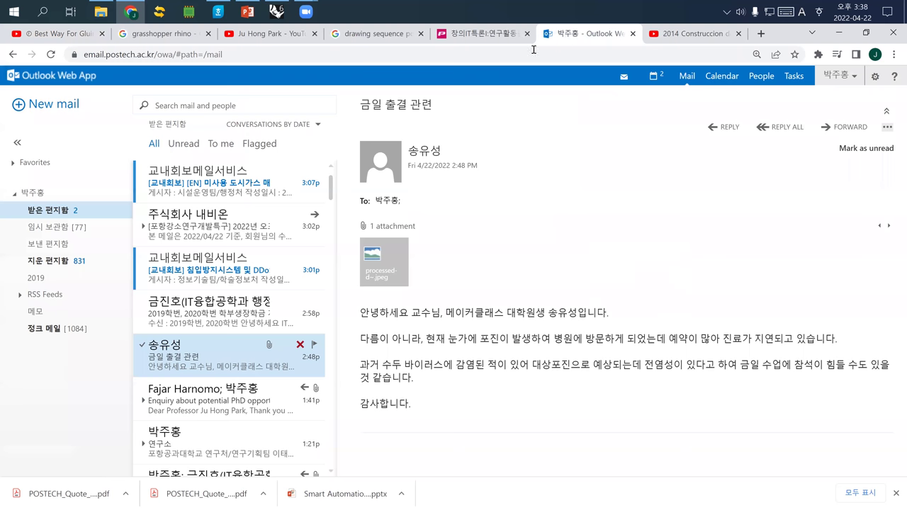
left_click(489, 37)
left_click(269, 36)
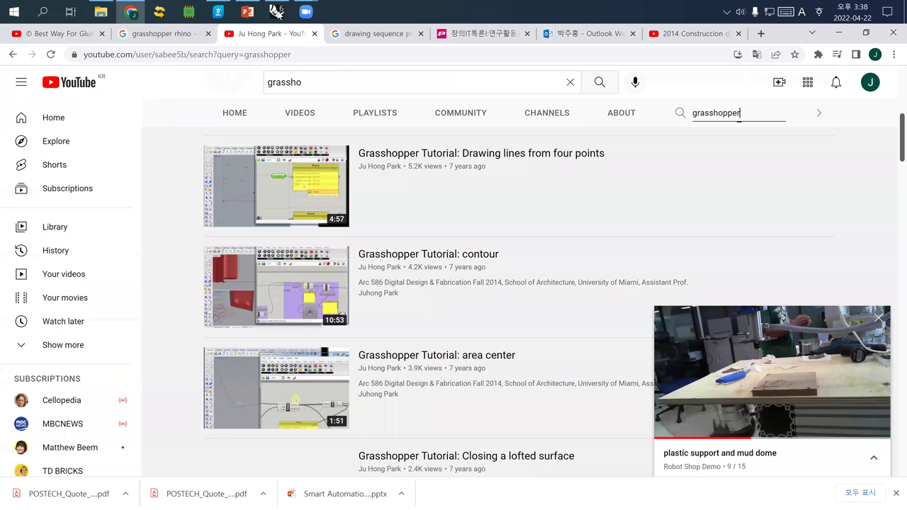
left_click(276, 12)
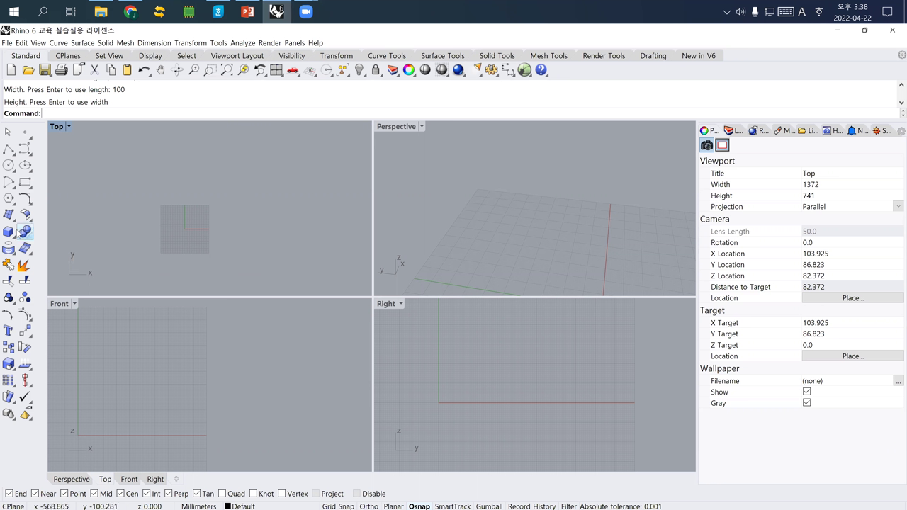
left_click(8, 233)
type("0")
key("Return")
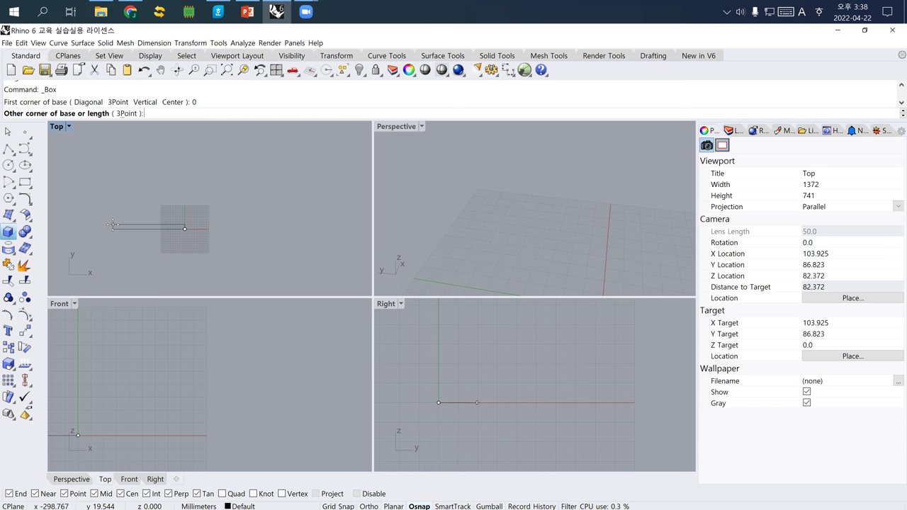
type("100")
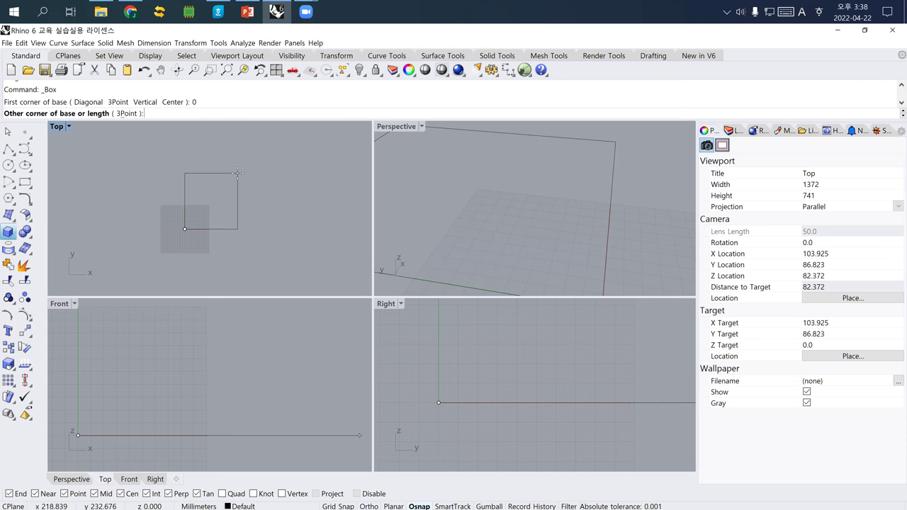
key("Return")
type("100")
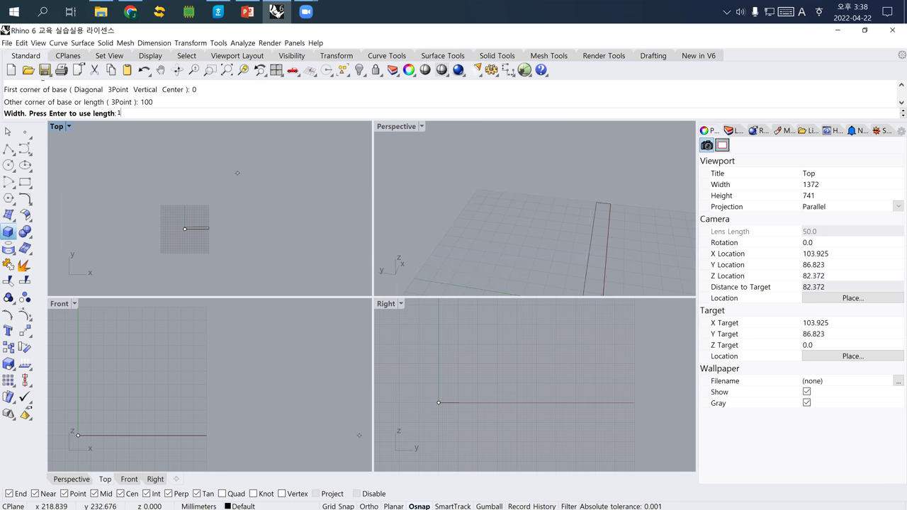
key("Return")
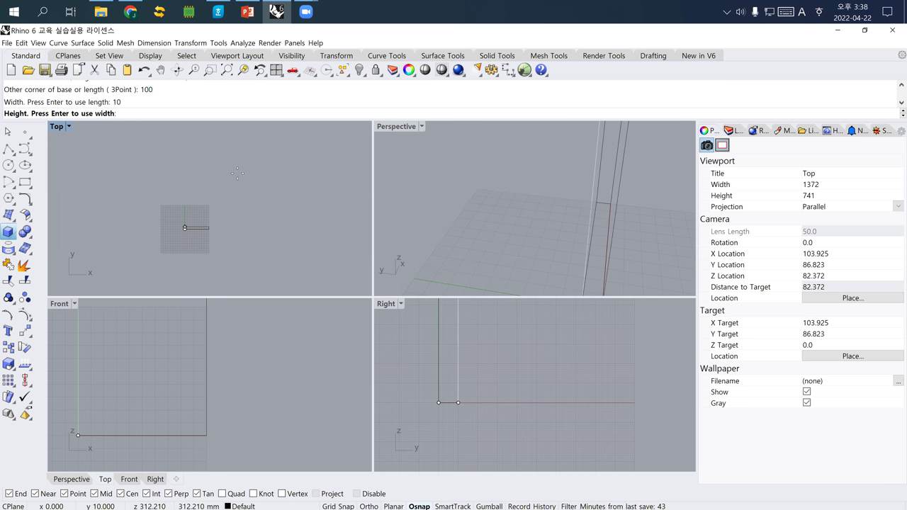
key("Escape")
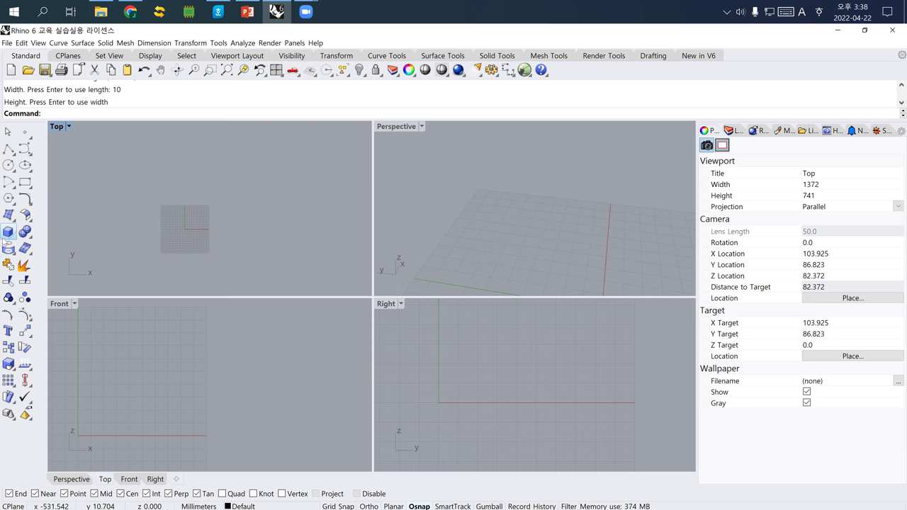
- Create a box from the origin with length 100 mm, width 100 mm and height 25 mm
key("Return")
type("0")
key("Return")
type("100")
key("Return")
type("100")
key("Return")
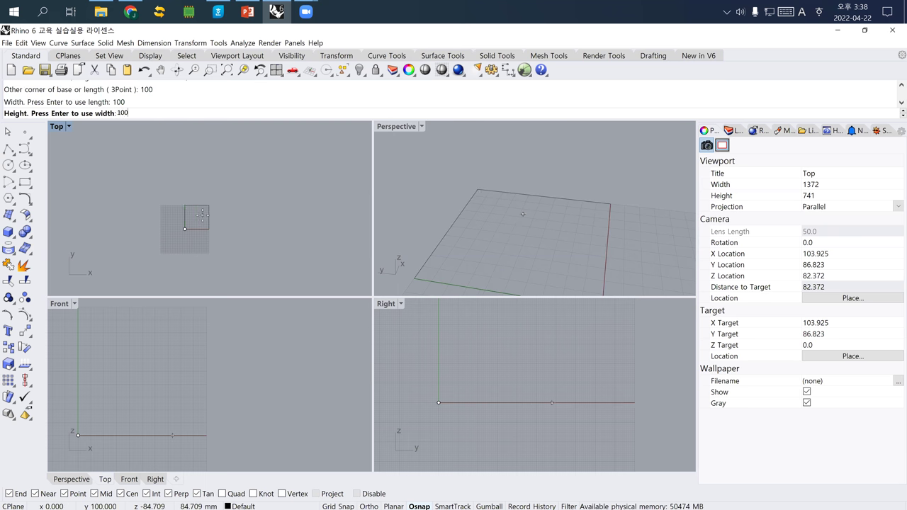
type("25")
key("Return")
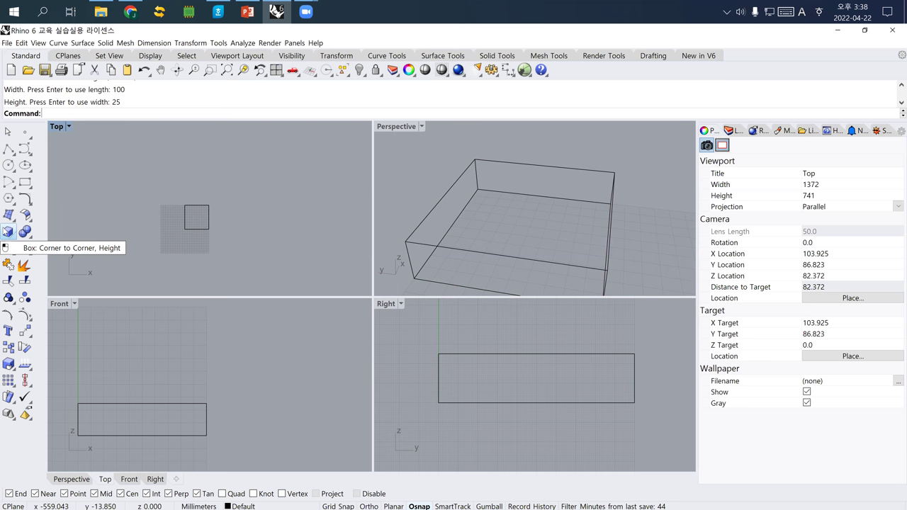
- Create a four-corner surface snapped to the bottom corners of the box
left_click(13, 218)
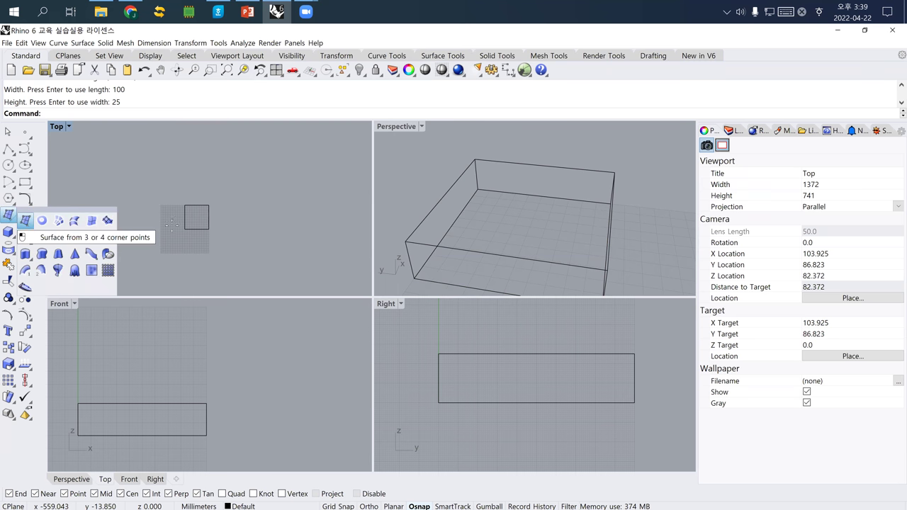
left_click(24, 222)
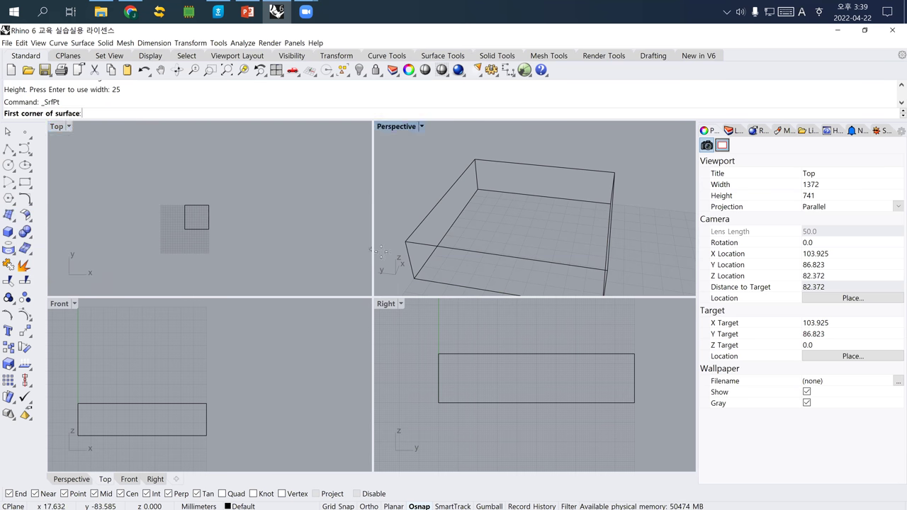
left_click(413, 278)
scroll(558, 264, "down", 2)
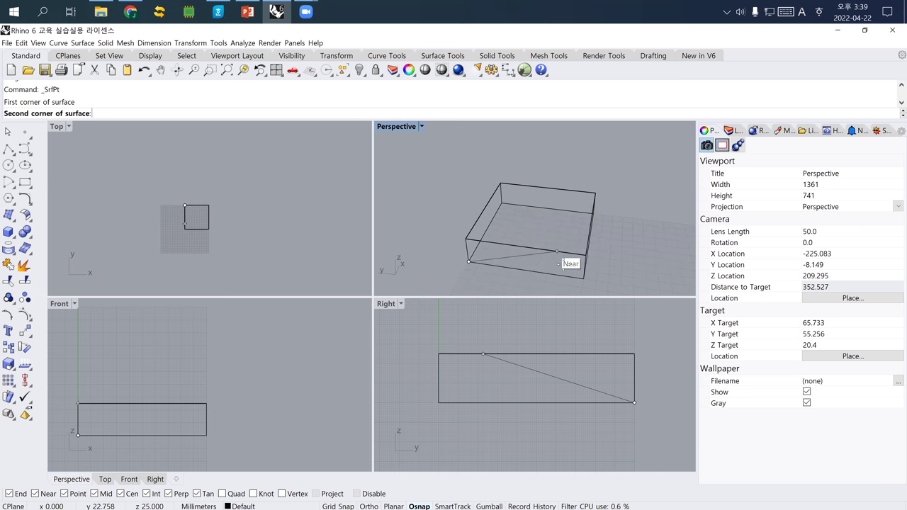
left_click(582, 278)
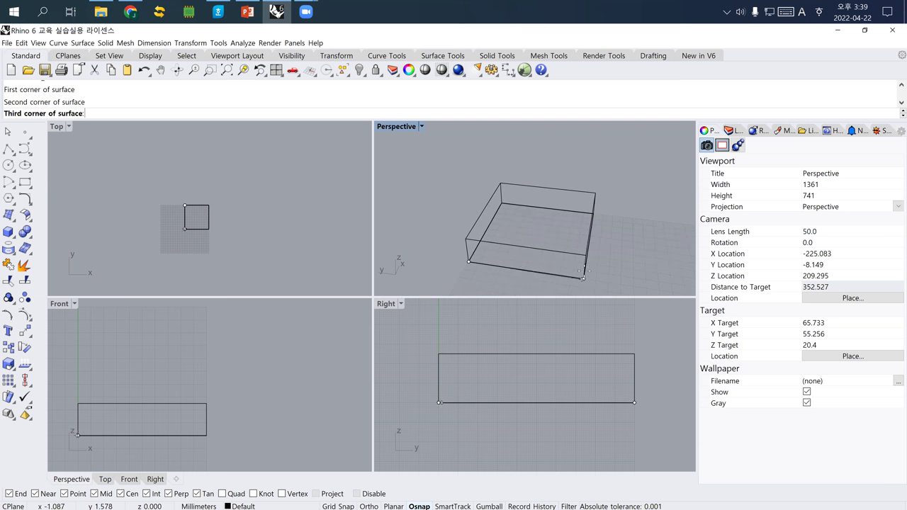
left_click(594, 214)
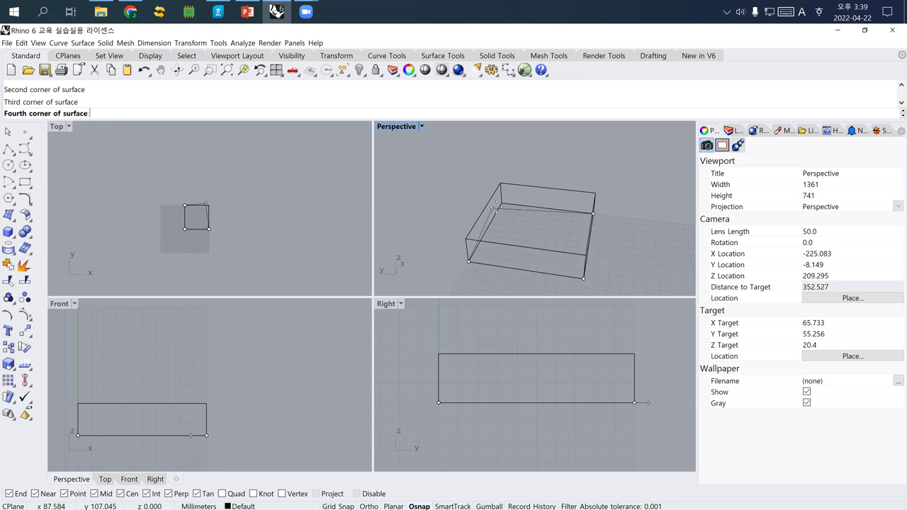
left_click(501, 203)
- Rebuild the bottom surface with a point count of 4 in U and 5 in V
left_click(517, 232)
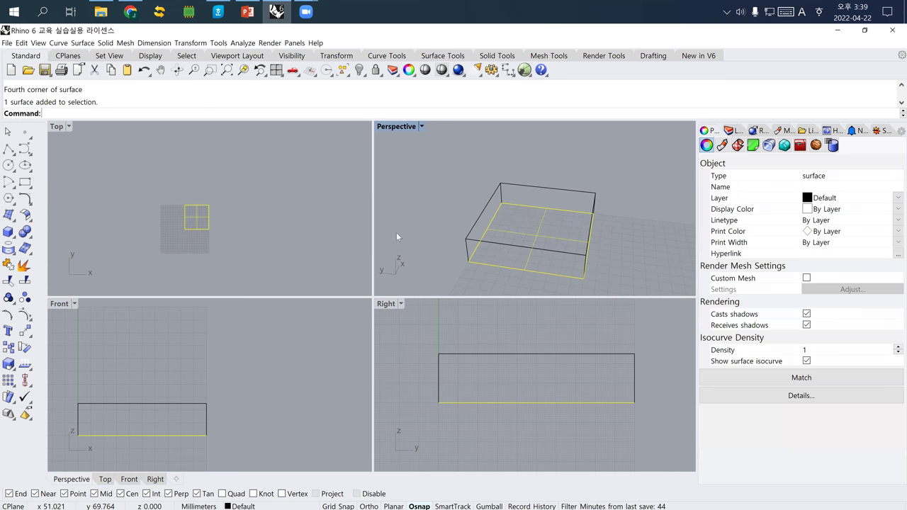
type("Re")
key("Return")
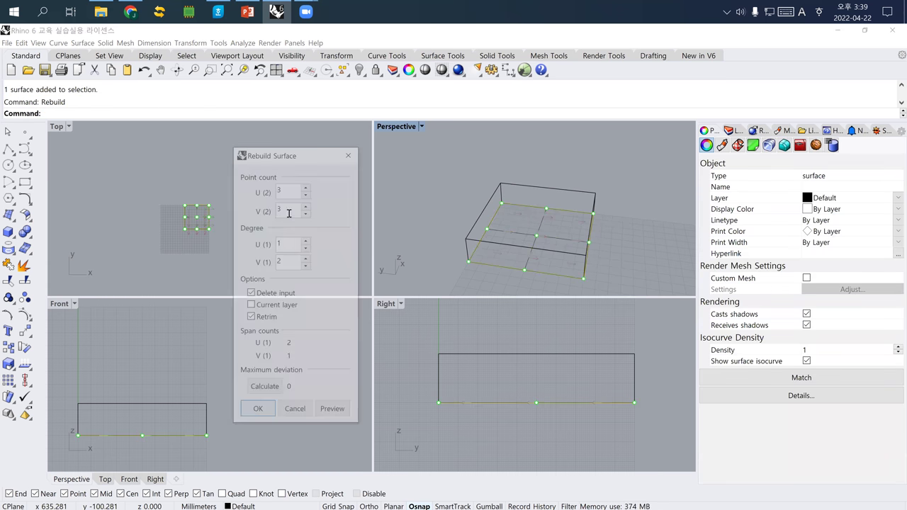
double_click(280, 188)
type("4")
double_click(297, 210)
type("5")
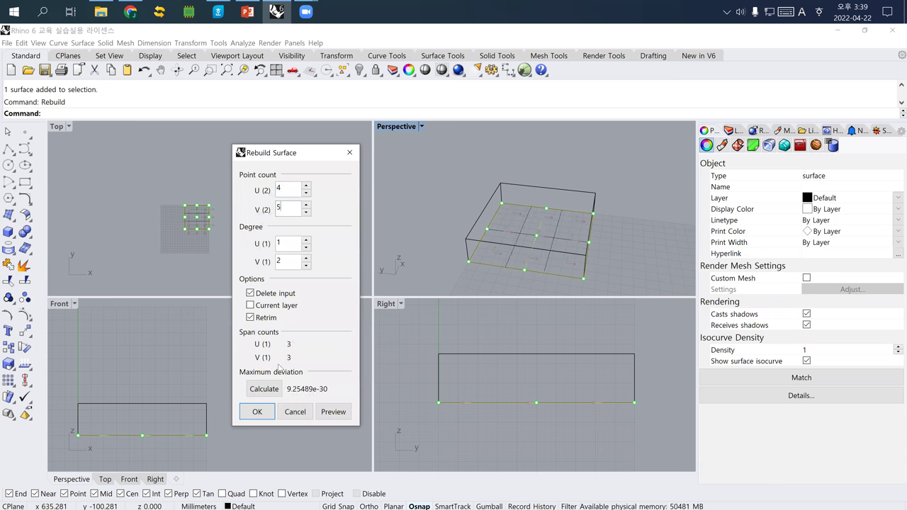
left_click(257, 412)
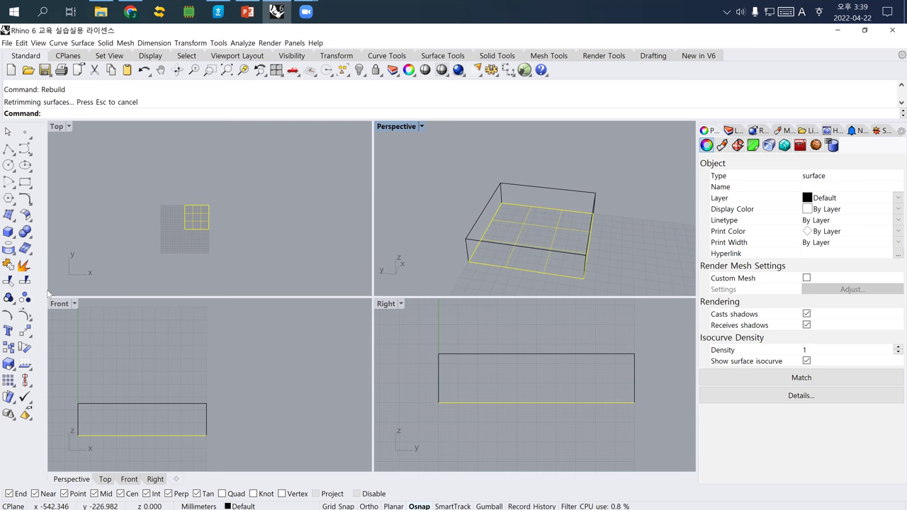
- Turn on the rebuilt surface's control points and move one interior point near the back straight up to the level of the box's top
left_click(25, 314)
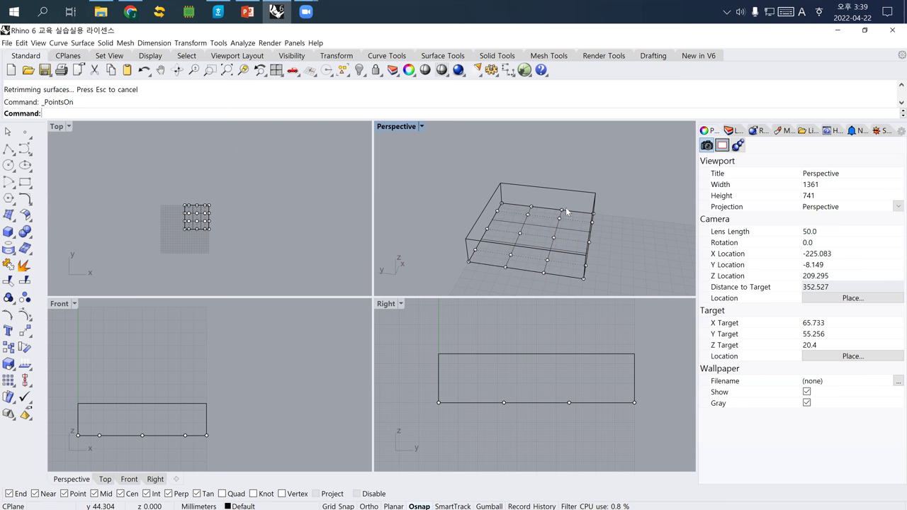
left_click(528, 214)
type("m")
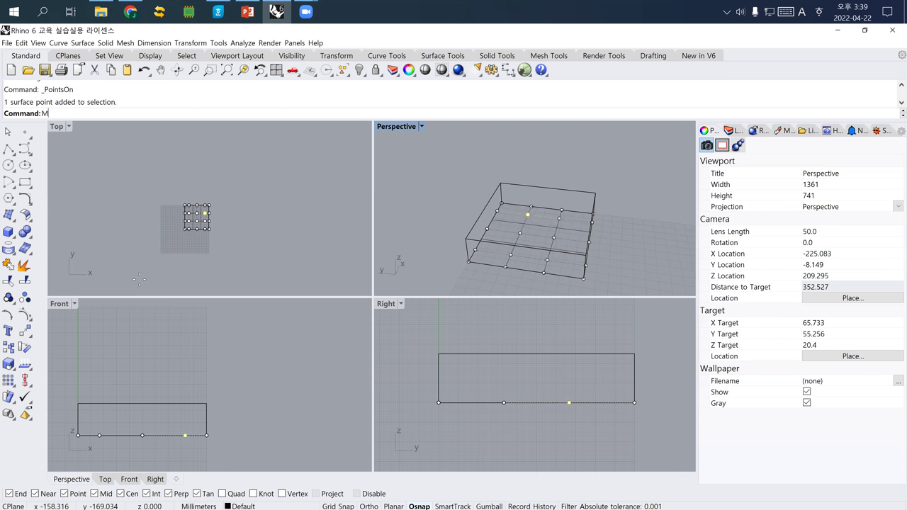
key("Return")
left_click(185, 436)
left_click(246, 402)
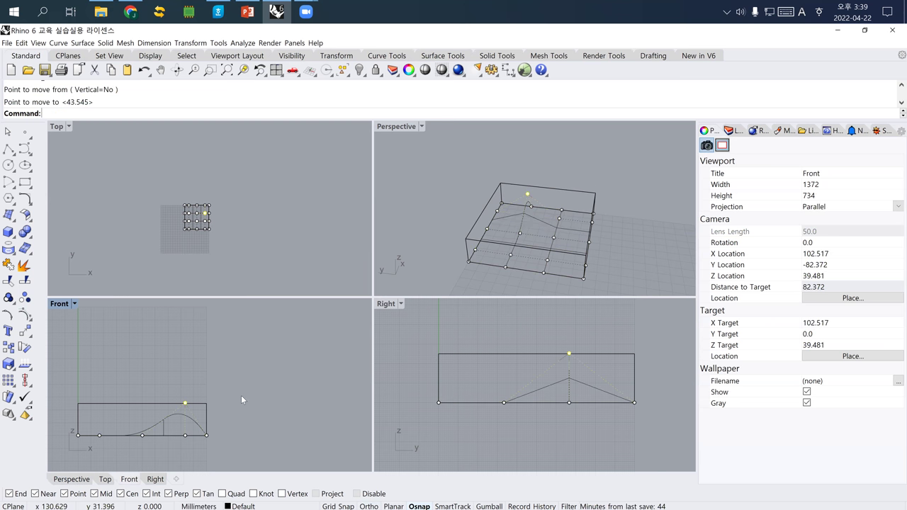
left_click(547, 262)
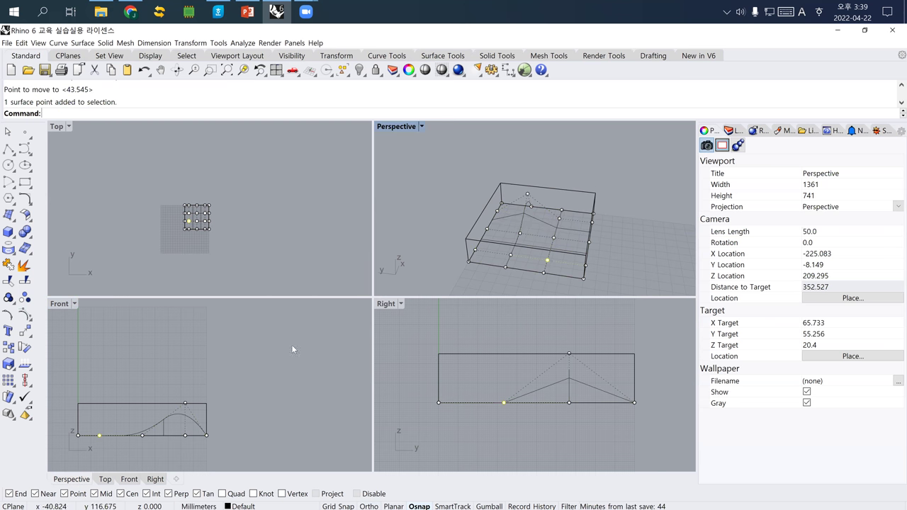
type("n")
key("BackSpace")
type("\\m")
key("Return")
key("Escape")
- Move the control-point surface straight up about 14.7 mm inside the box
left_click(157, 423)
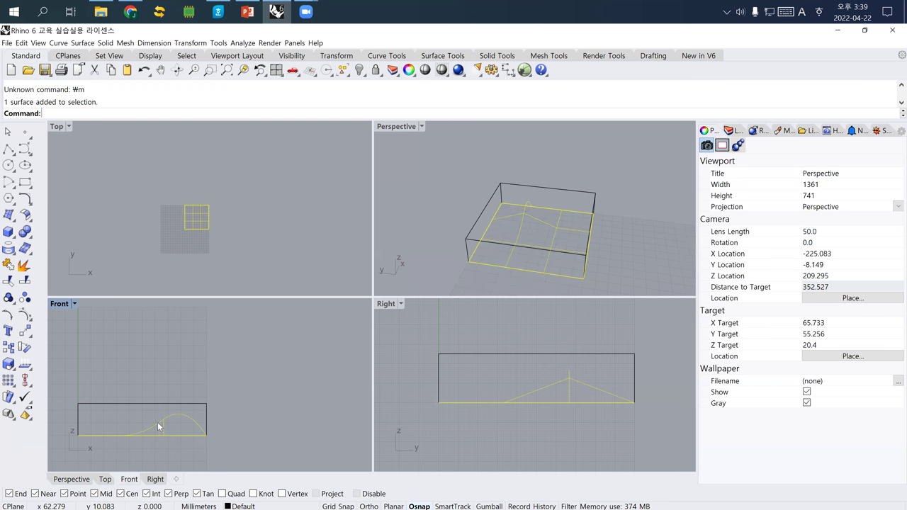
type("m")
key("Return")
left_click(234, 428)
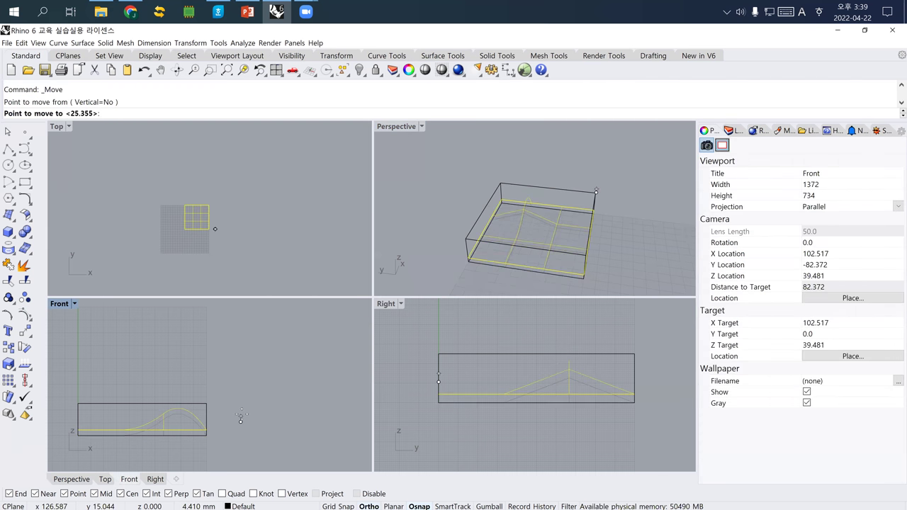
left_click(234, 416)
key("Escape")
- Turn on the surface's control points, shift the raised interior point slightly sideways and lower it about 12.5 mm
left_click(167, 397)
left_click(25, 316)
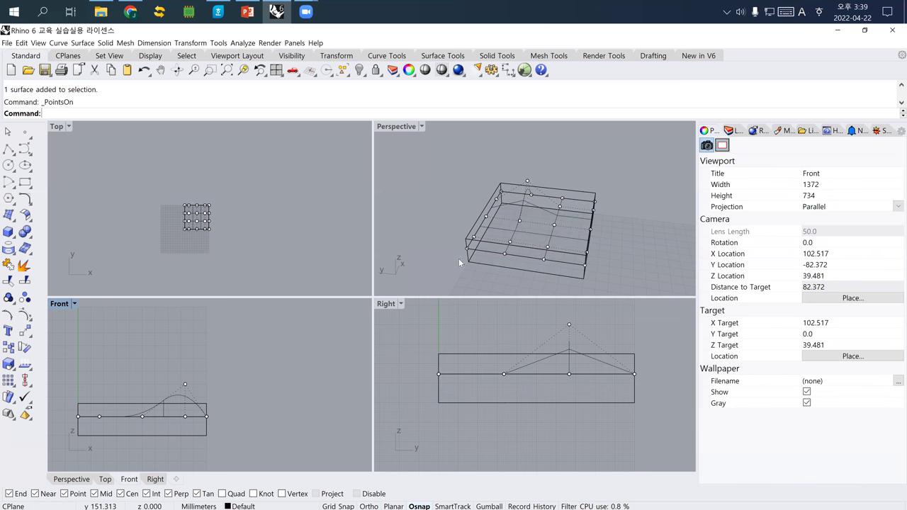
left_click_drag(527, 182, 523, 182)
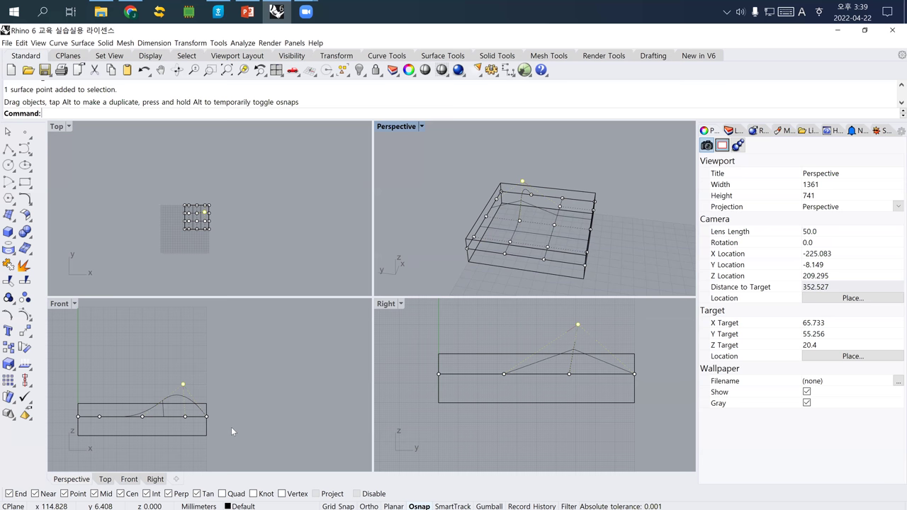
right_click(231, 431)
left_click(245, 394)
left_click(245, 406)
key("Escape")
- Turn on the surface's control points and move the interior point diagonally opposite the raised one straight down about 16.7 mm
left_click(488, 235)
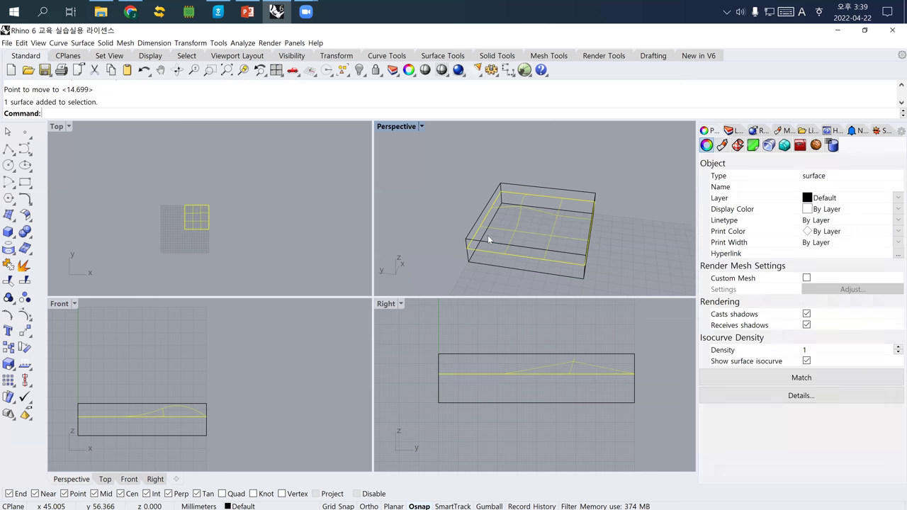
left_click(25, 298)
left_click(548, 246)
type("m")
key("Return")
left_click(252, 373)
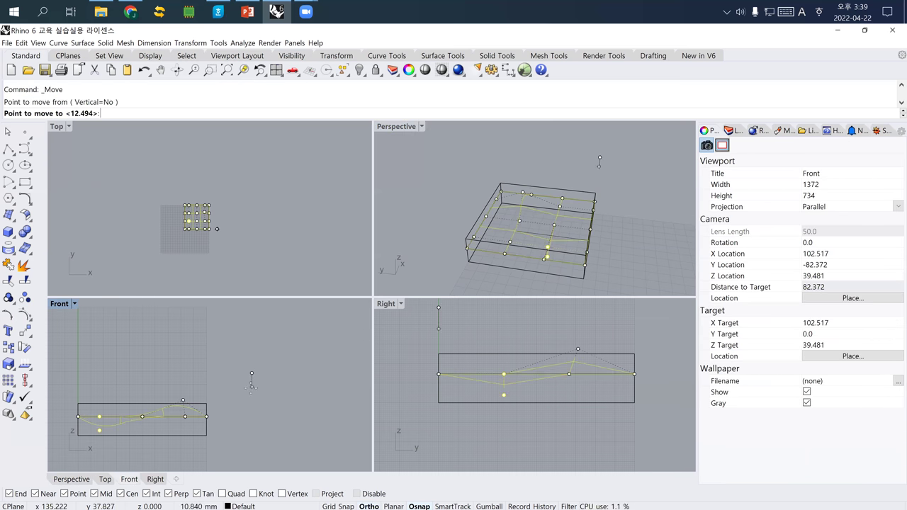
left_click(251, 392)
key("Escape")
key("Escape")
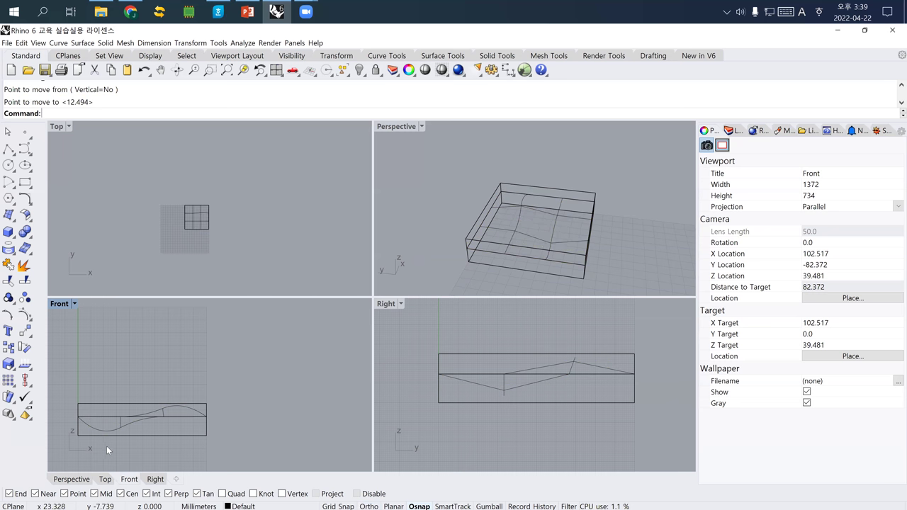
- Display the surface's control points and examine its curved shape inside the box from the front and in perspective
left_click(111, 434)
left_click(97, 437)
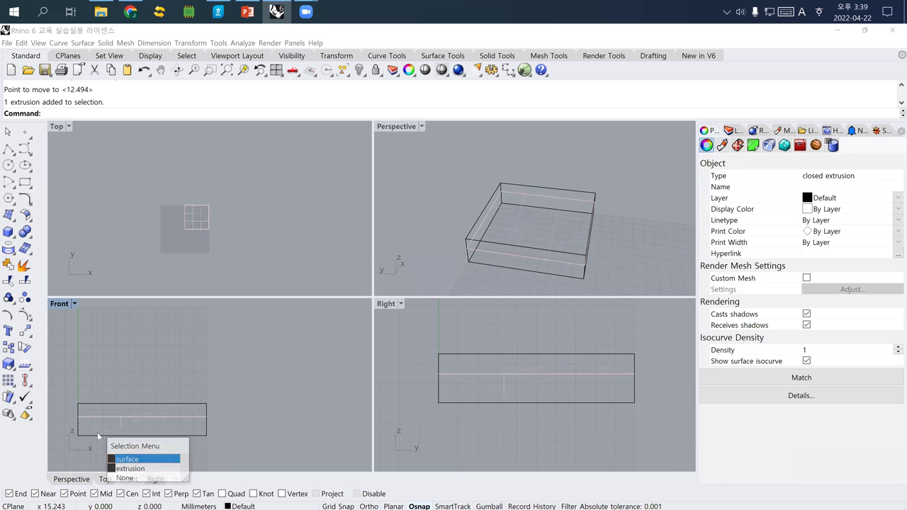
left_click(127, 459)
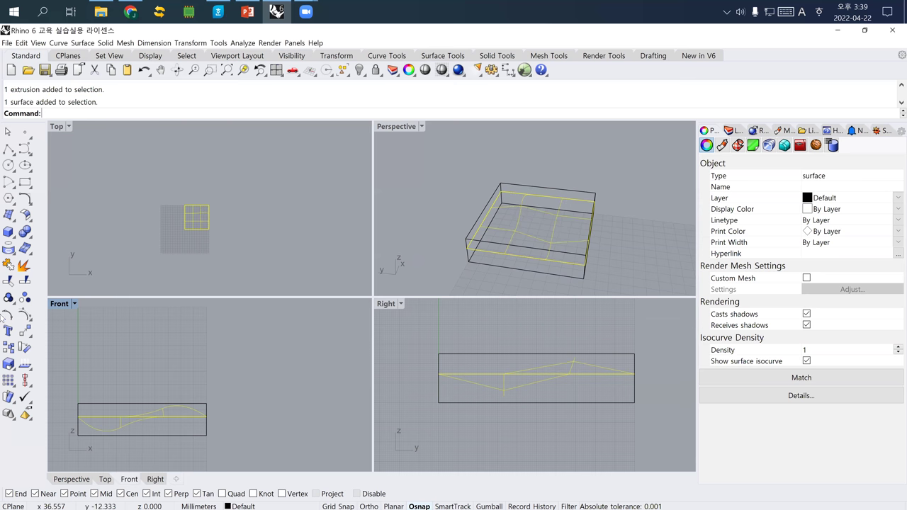
left_click(25, 314)
scroll(102, 441, "up", 3)
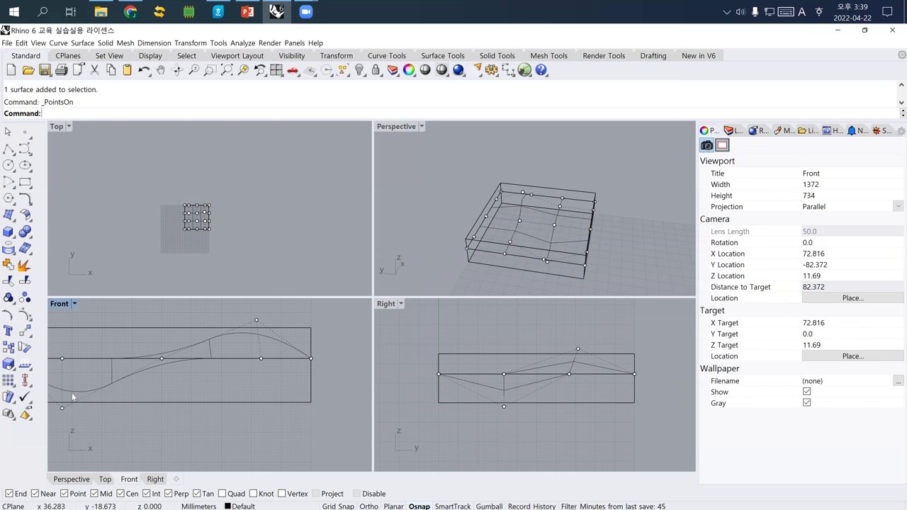
left_click(285, 249)
right_click_drag(581, 234, 624, 235)
right_click_drag(559, 267, 512, 235)
left_click(516, 236)
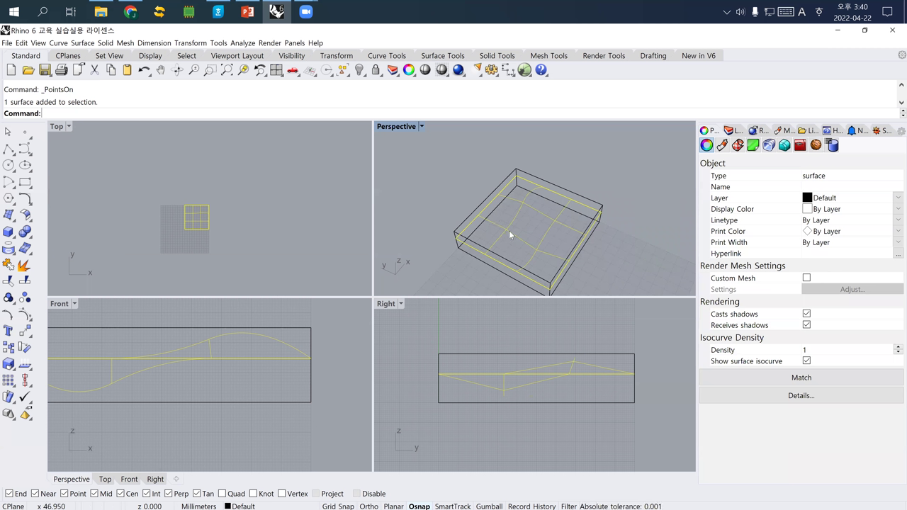
left_click(8, 44)
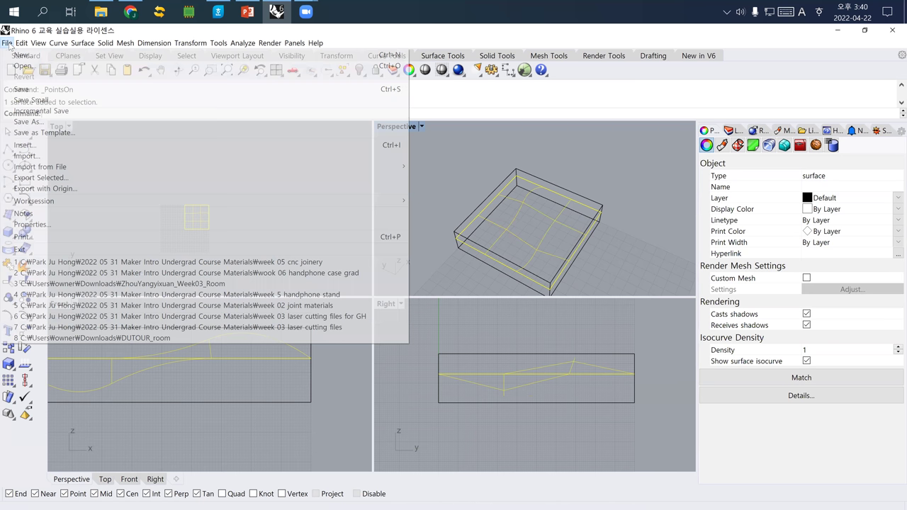
left_click(91, 177)
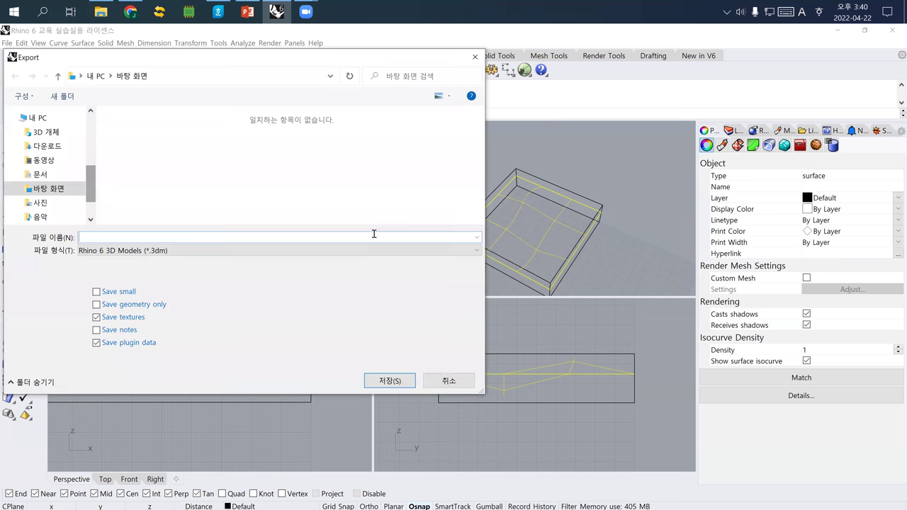
left_click(436, 385)
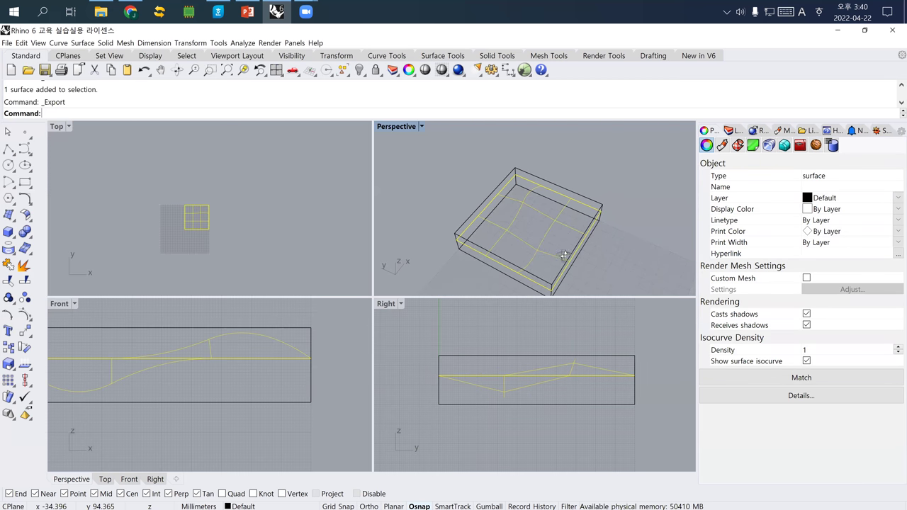
- Create a second box from the origin to the first box's diagonally opposite bottom corner, with a height of 27 mm
mouse_move(561, 257)
right_mouse_down()
mouse_move(598, 263)
mouse_move(551, 266)
right_mouse_up()
left_click(551, 263)
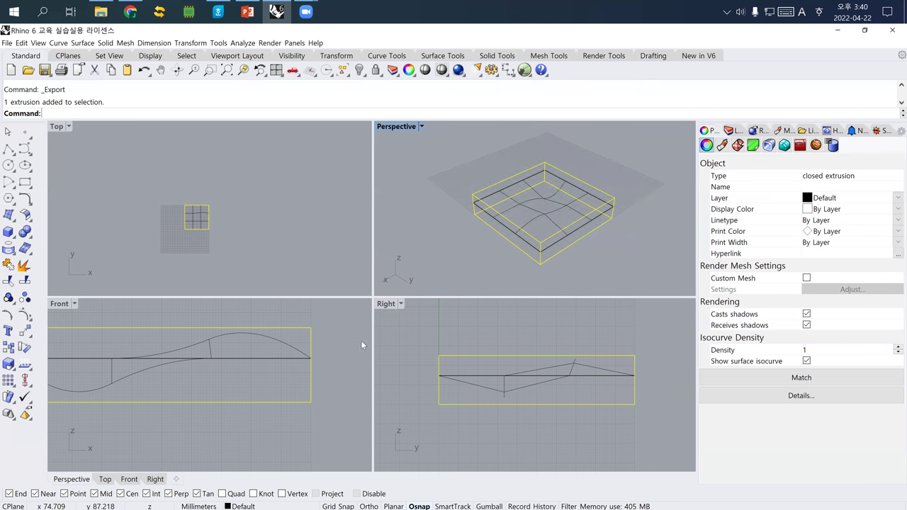
right_click_drag(521, 202, 515, 236)
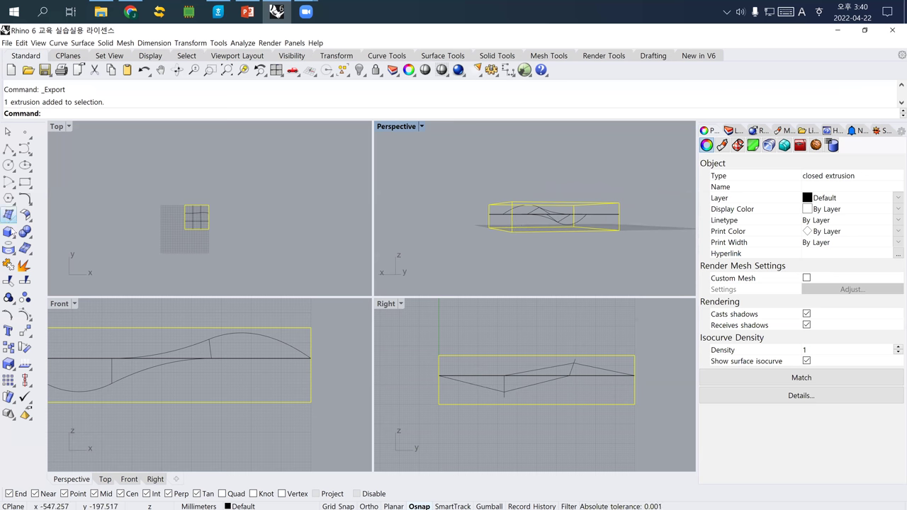
left_click(9, 233)
right_click_drag(462, 226, 464, 253)
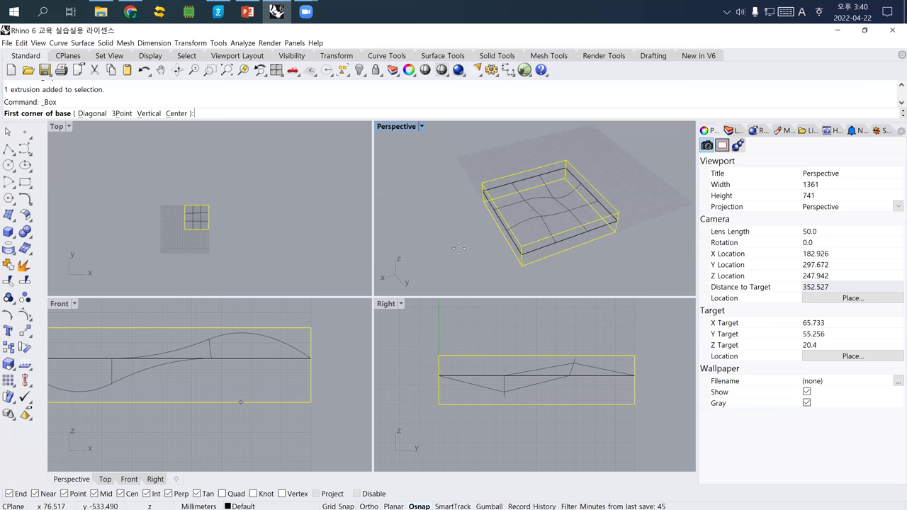
type("0")
key("Return")
scroll(523, 239, "up", 4)
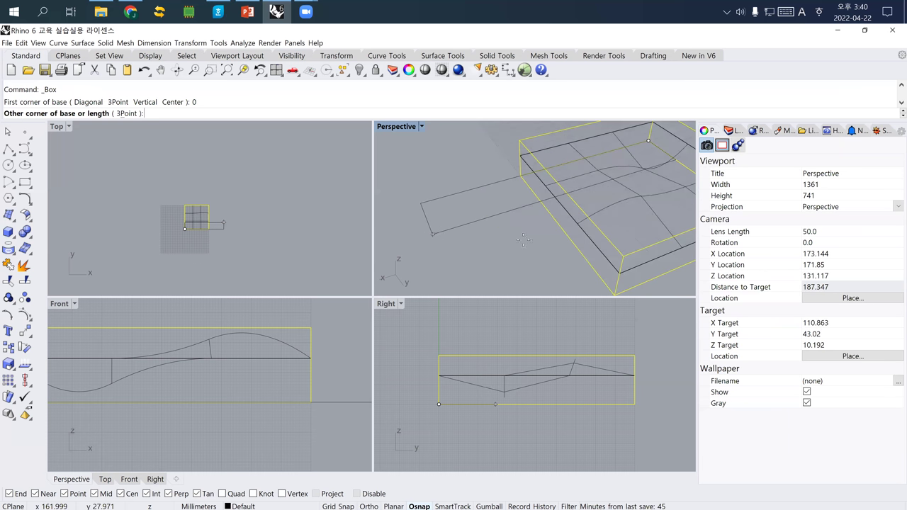
right_click_drag(577, 243, 580, 260, "shift")
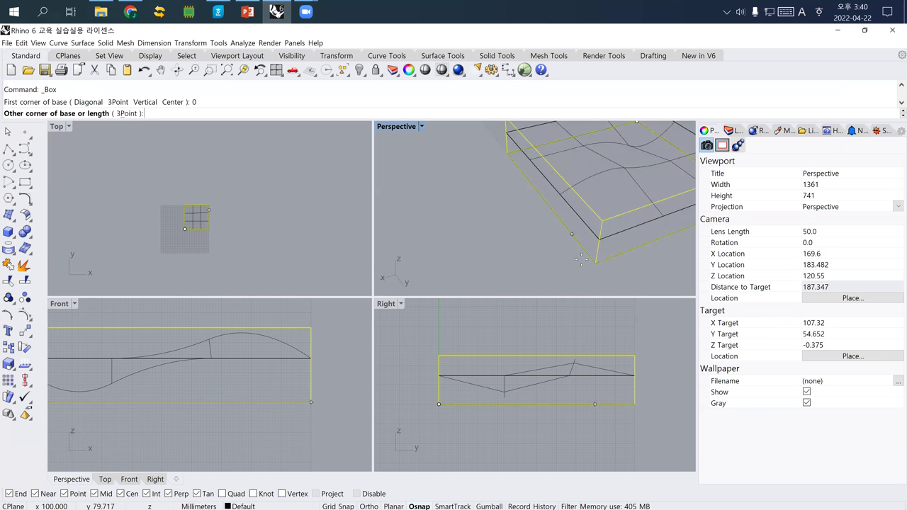
left_click(594, 264)
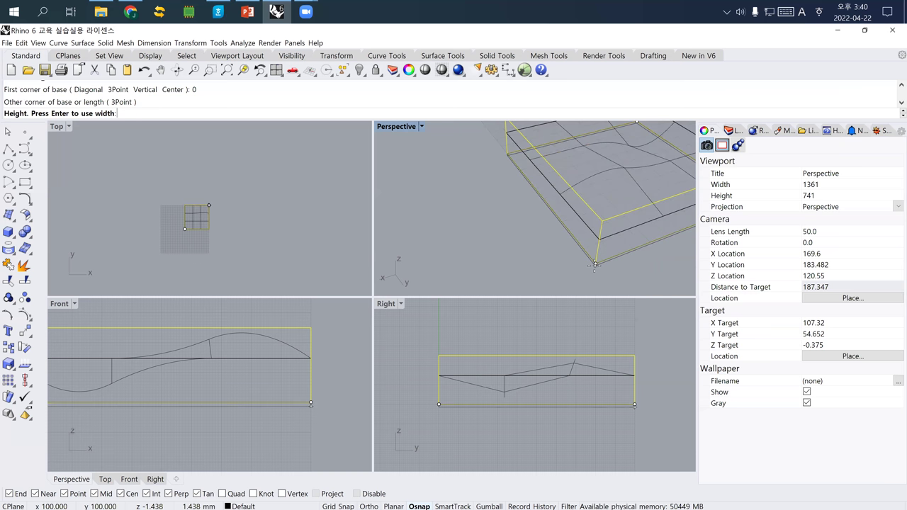
type("27")
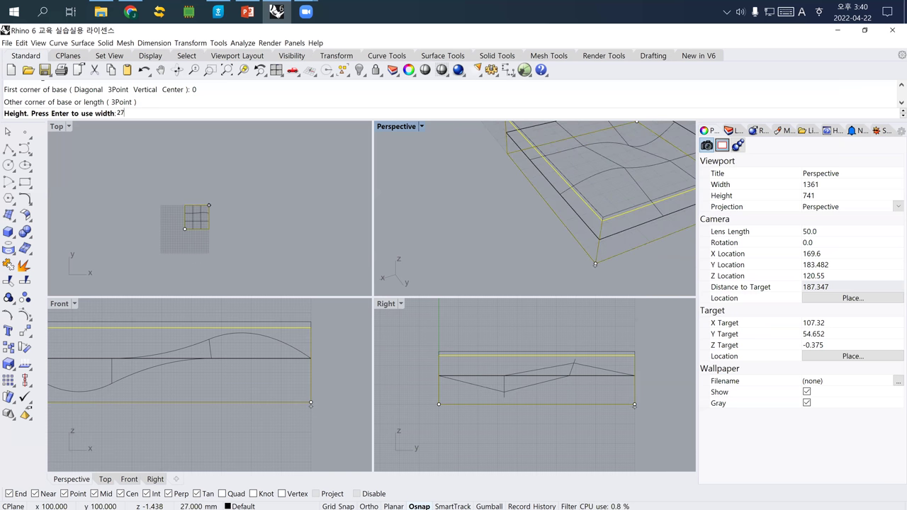
key("Return")
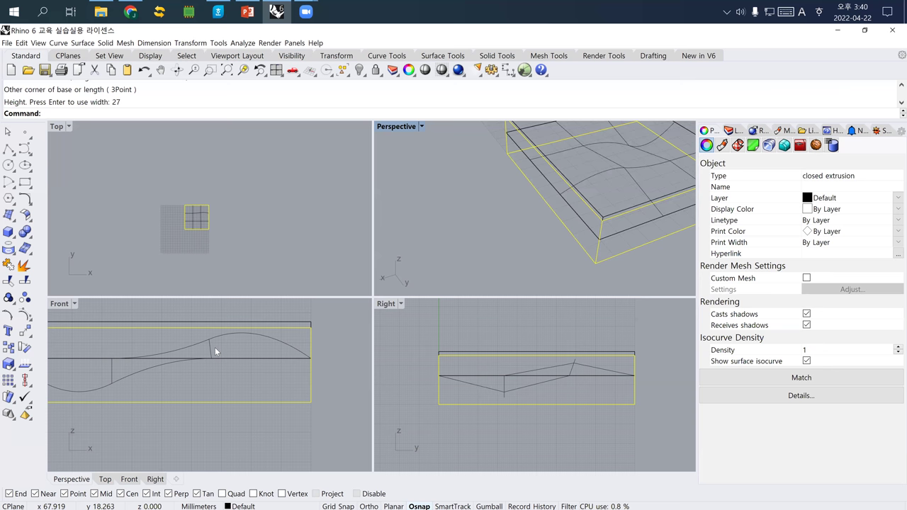
- Move the curved surface and the 25 mm box up 2 mm, snapping the box's top corner to the 27 mm box's top corner
left_click(285, 345)
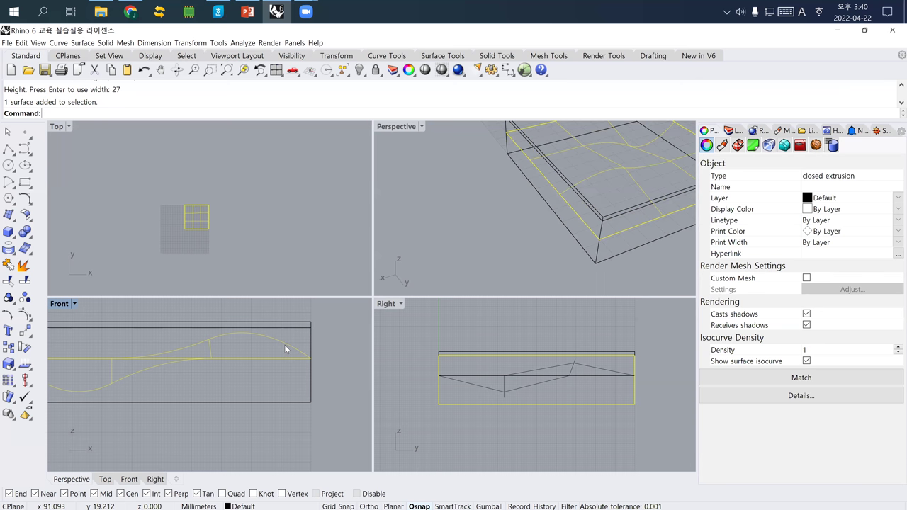
left_click(298, 327, "shift")
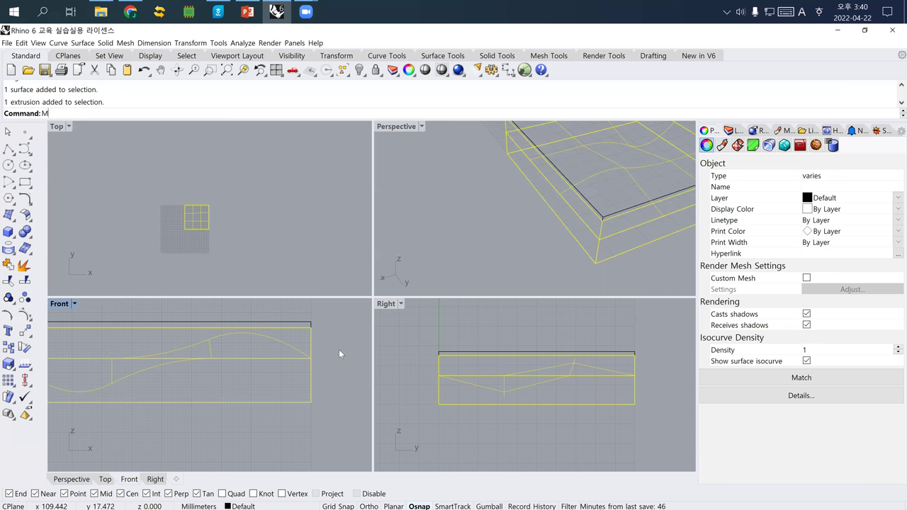
type("M")
key("Return")
scroll(322, 341, "up", 2)
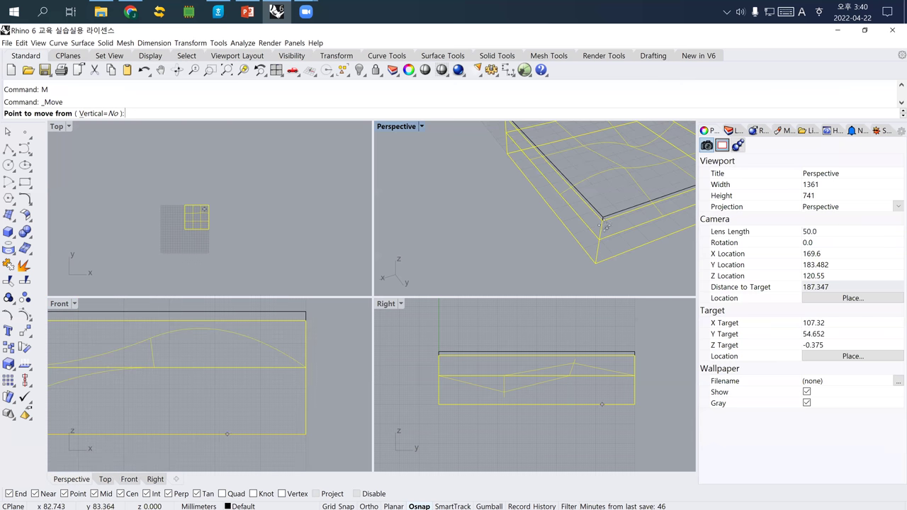
left_click(603, 223)
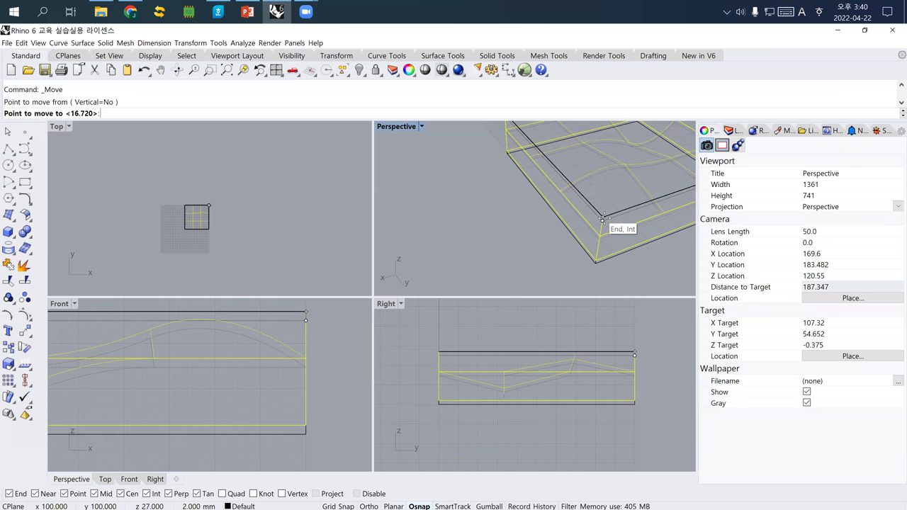
left_click(603, 221)
left_click(334, 357)
scroll(334, 357, "down", 5)
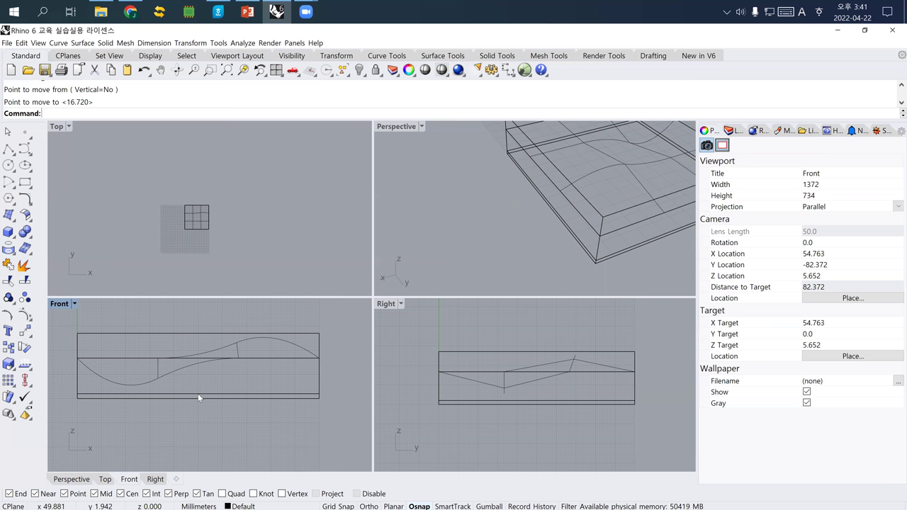
- Select the curved surface and set the perspective view's display mode to Shaded
left_click(240, 350)
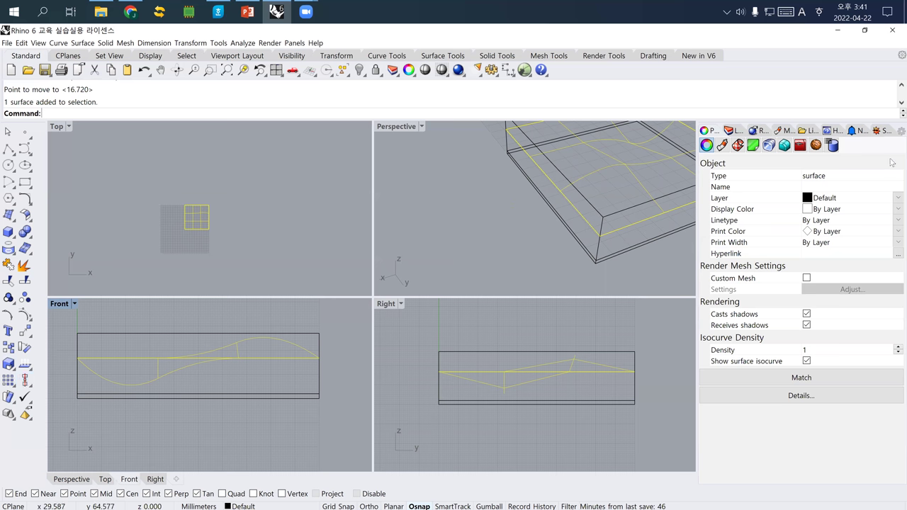
right_click_drag(142, 203, 113, 216)
scroll(527, 227, "down", 5)
right_click_drag(507, 227, 534, 227, "shift")
scroll(531, 229, "up", 3)
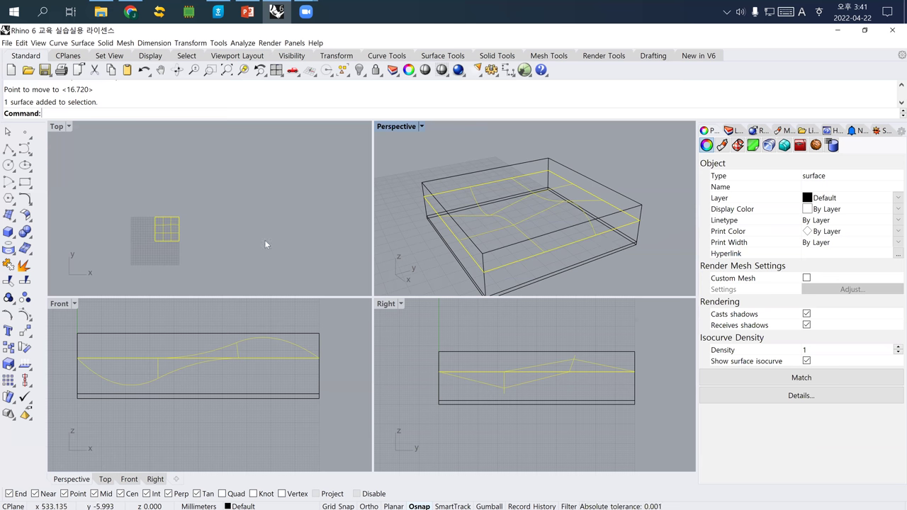
mouse_move(465, 236)
right_mouse_down()
mouse_move(457, 234)
mouse_move(477, 230)
right_mouse_up()
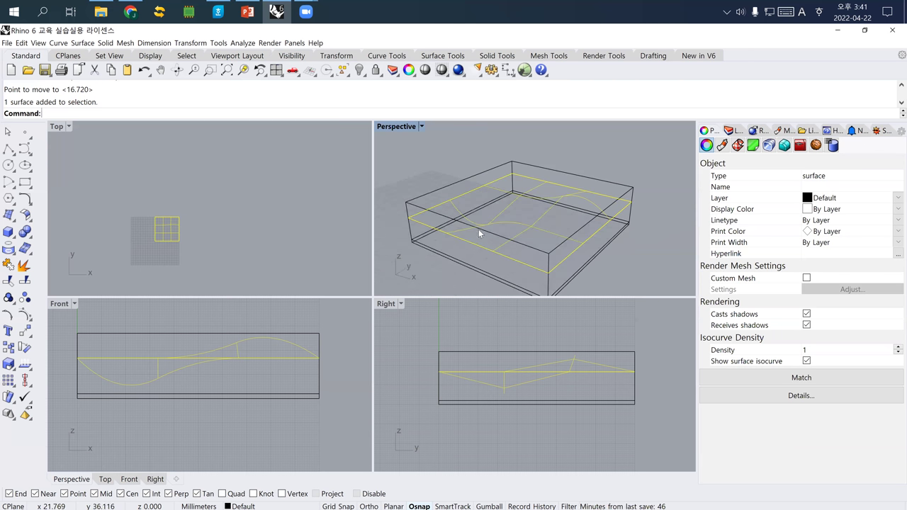
right_click_drag(604, 234, 423, 128)
left_click(398, 126)
left_click(411, 160)
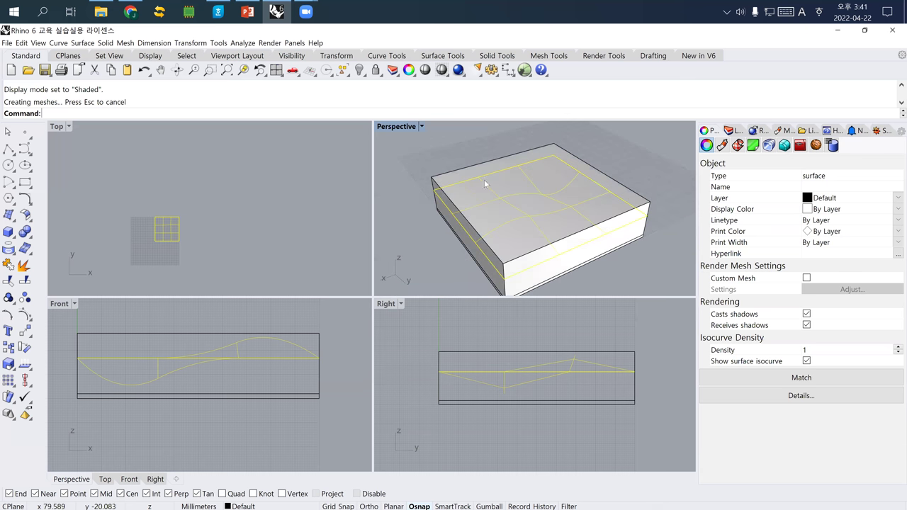
- Hide both boxes to view the curved surface alone, and show the hidden boxes again
left_click(485, 174)
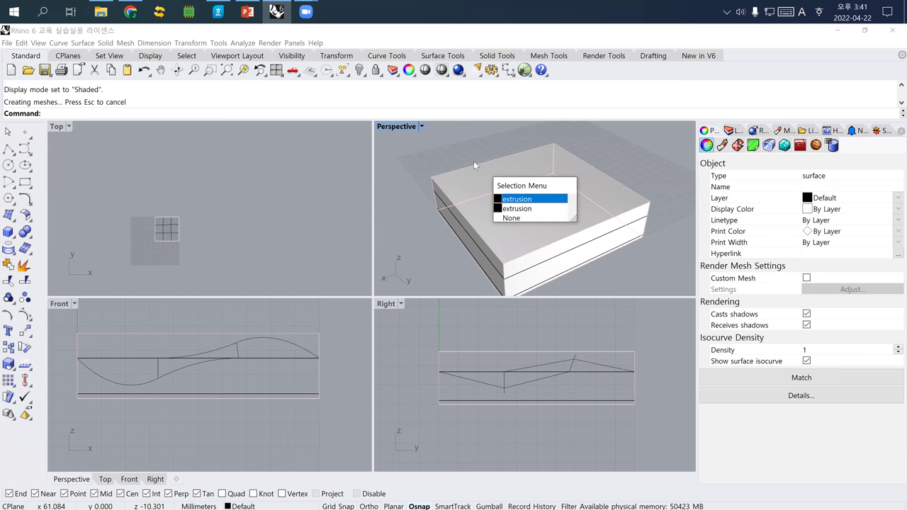
left_click(517, 201)
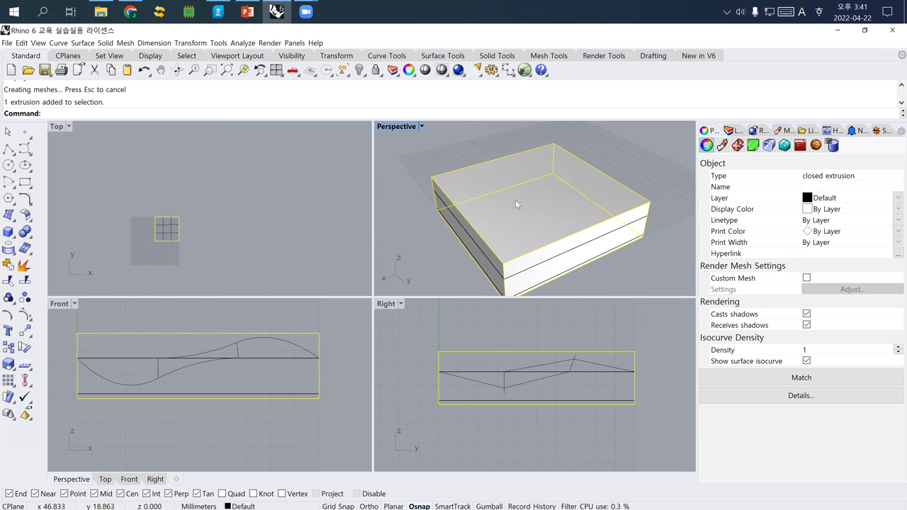
key("ctrl+h")
left_click(515, 202)
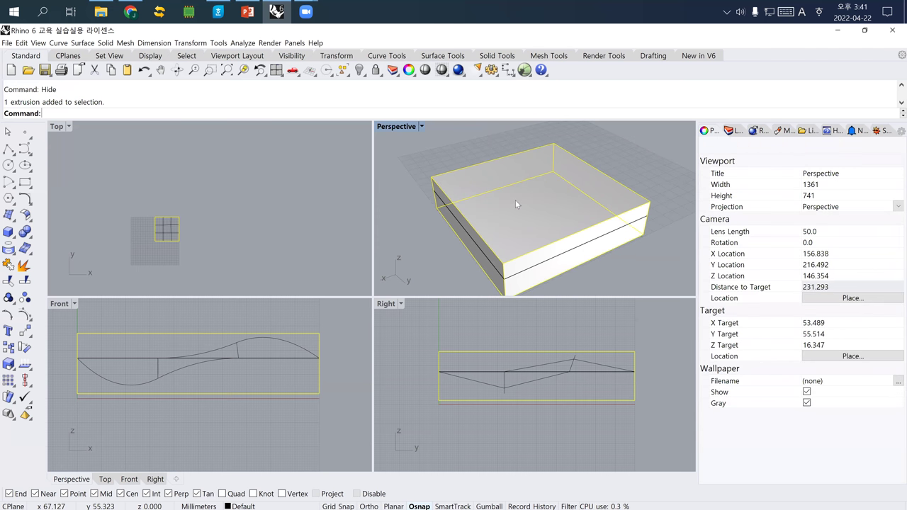
type("Hide")
key("Return")
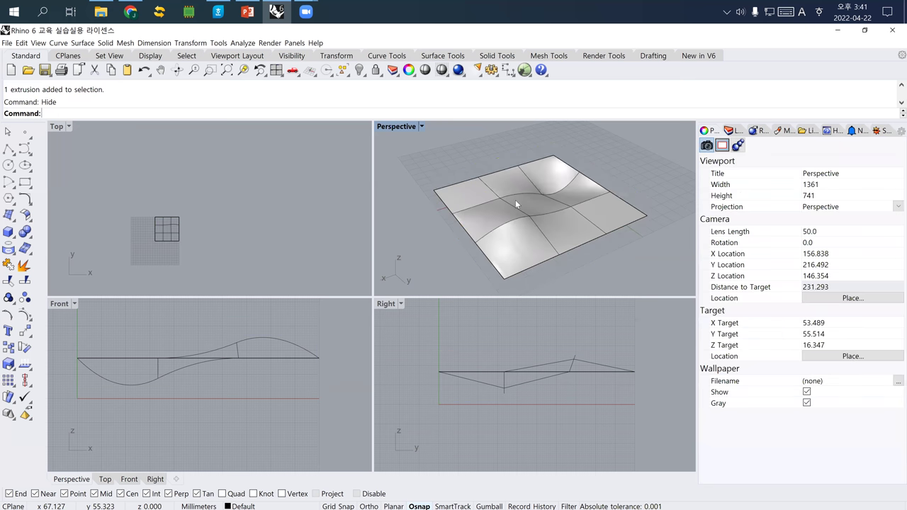
right_click_drag(502, 196, 461, 207)
left_click(494, 224)
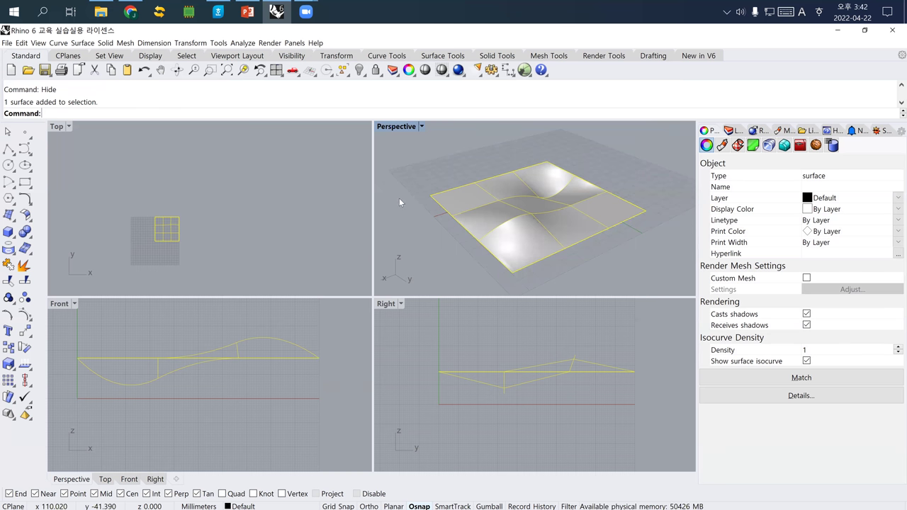
key("ctrl+alt+h")
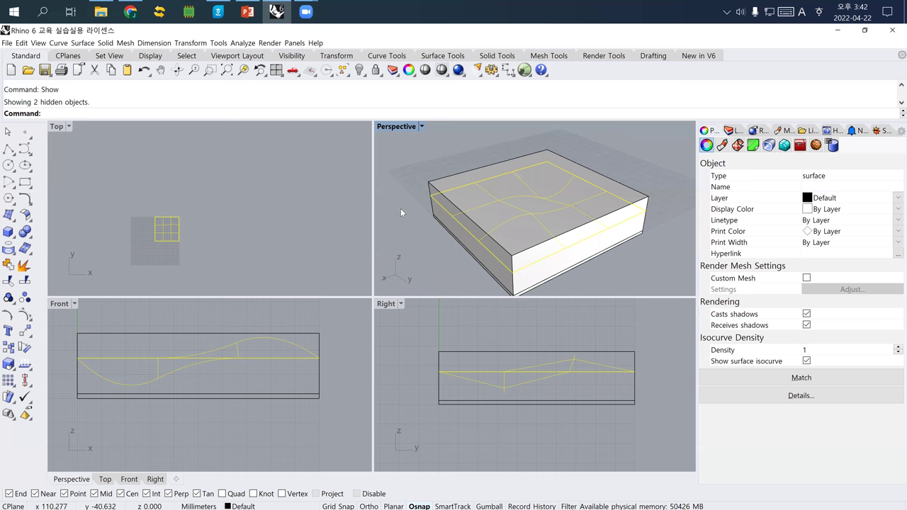
- Hide the 27 mm box and the 25 mm box around the curved surface
left_click(425, 172)
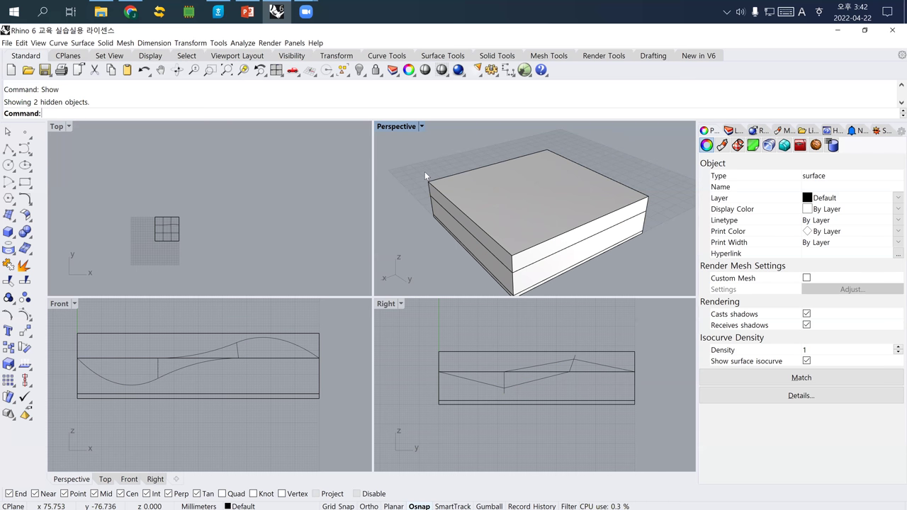
left_click(470, 192)
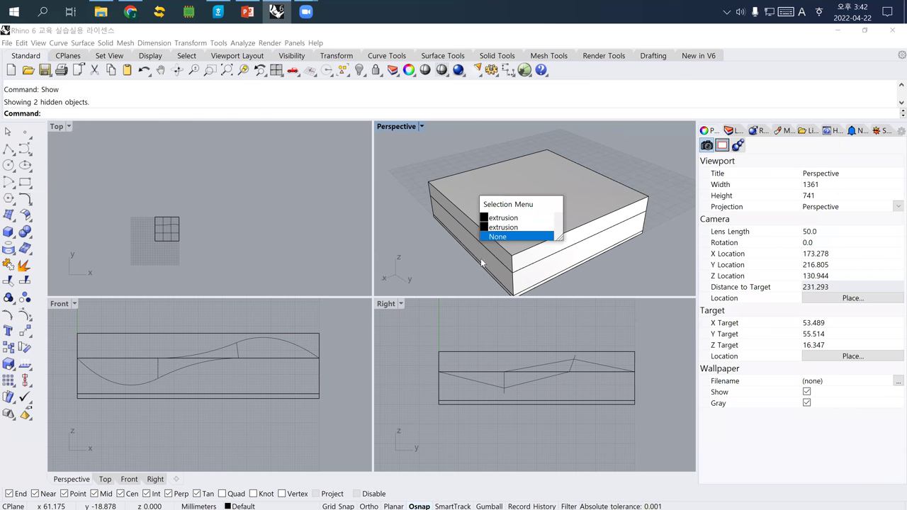
left_click(602, 264)
left_click(561, 218)
type("Hi")
key("Return")
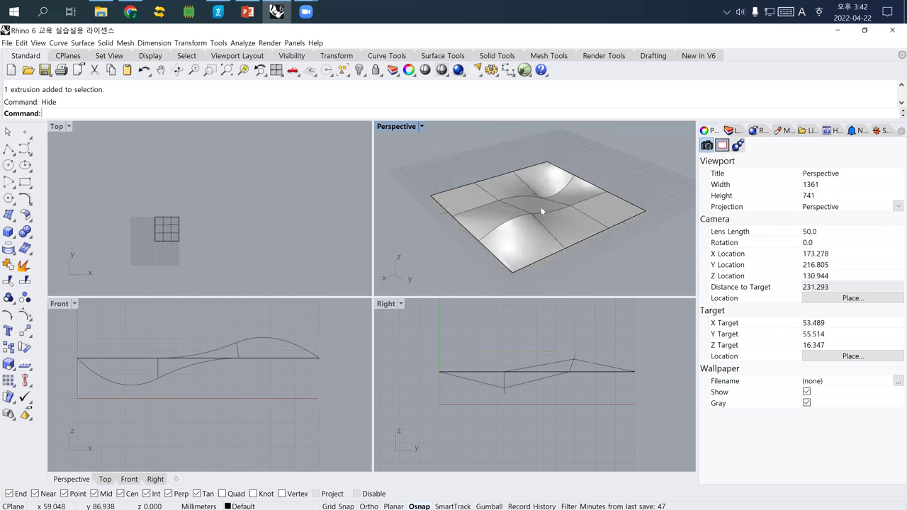
- Start exporting only the curved surface to the desktop in 3D Studio (*.3ds) format
left_click(539, 206)
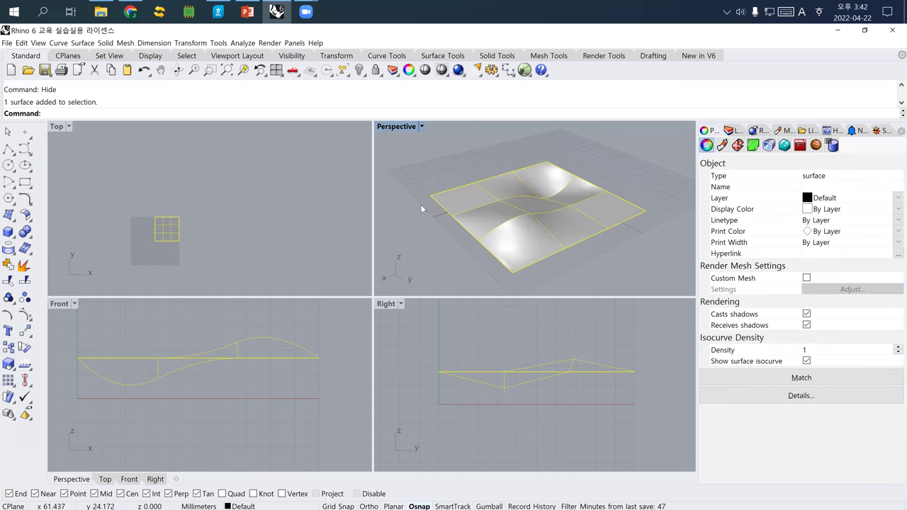
left_click(7, 44)
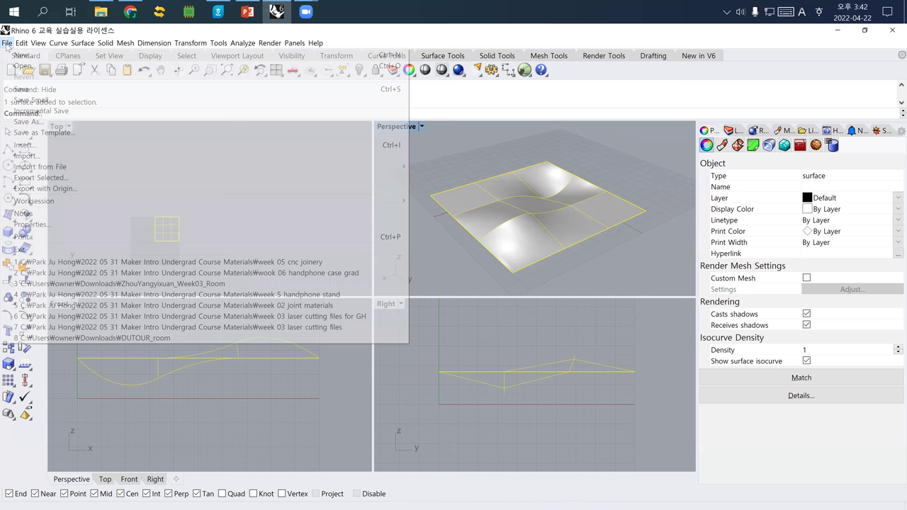
left_click(114, 179)
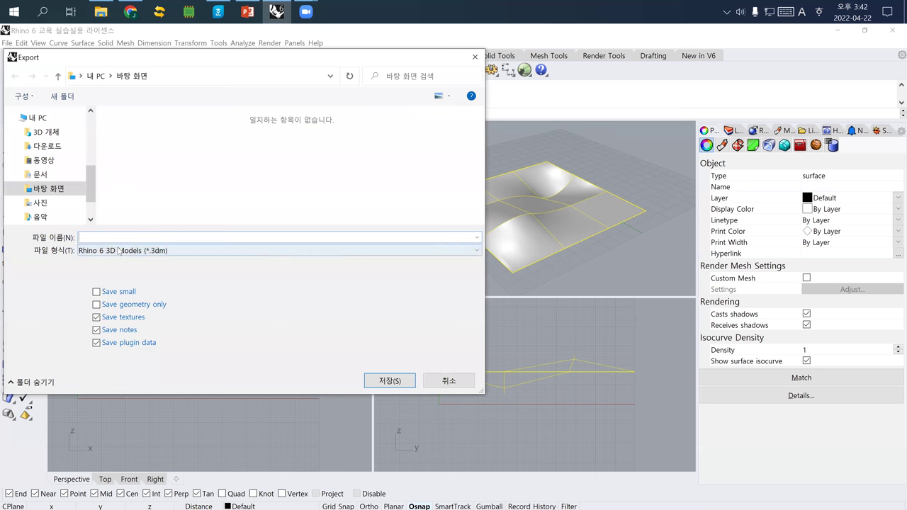
left_click(118, 249)
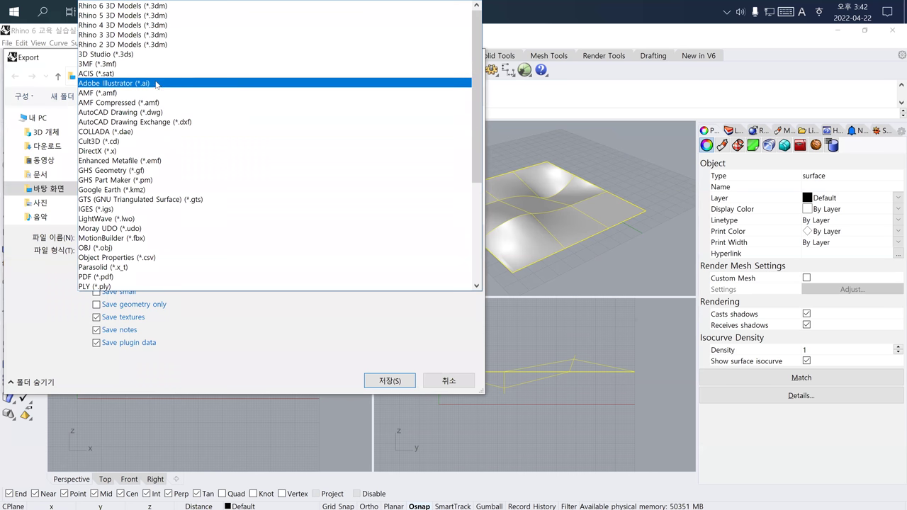
left_click(146, 55)
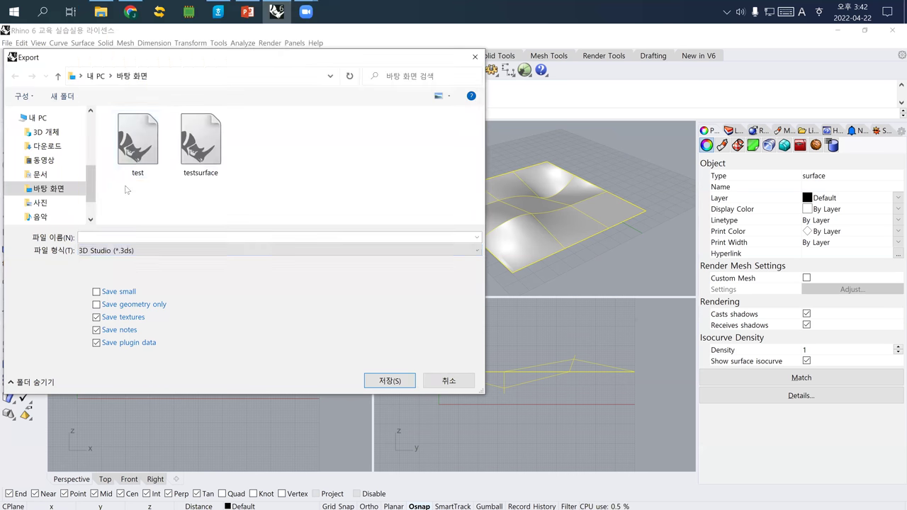
- Try to save the export as TEST and as TESTSURFACE, declining to replace existing files
left_click(127, 236)
type("TEST")
key("Return")
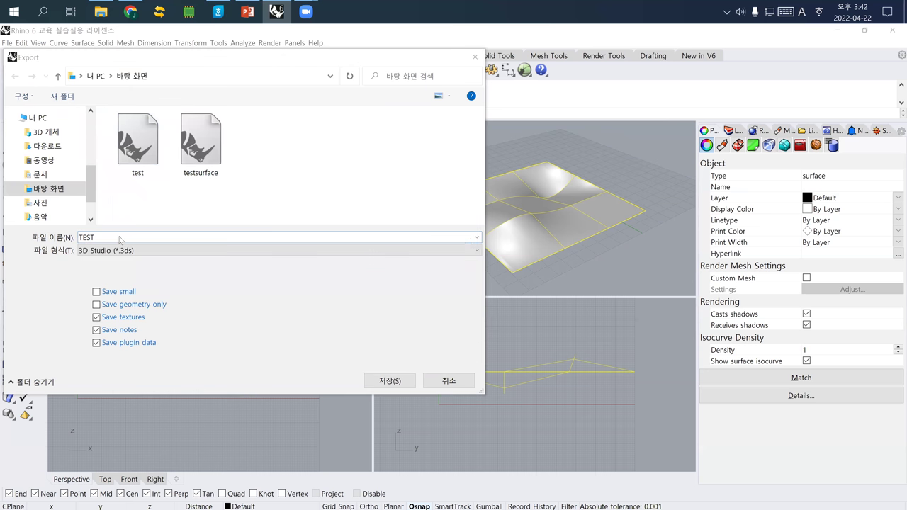
left_click(494, 317)
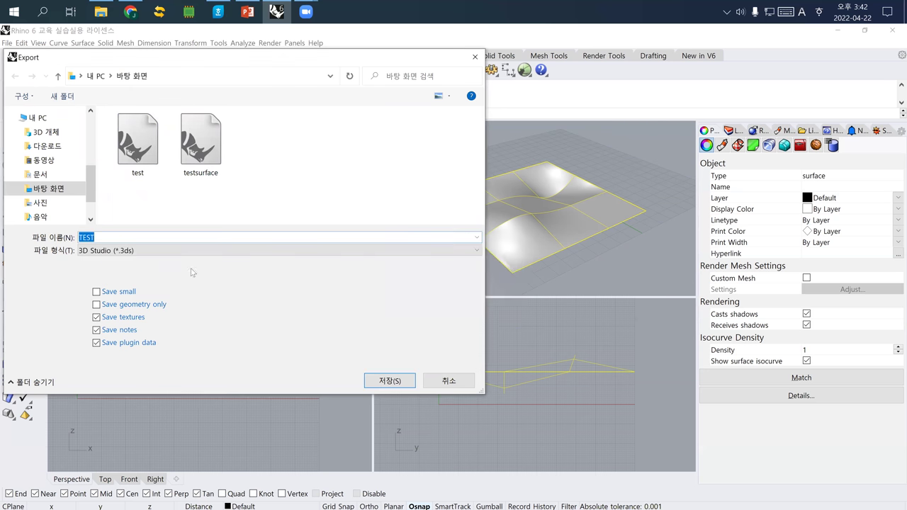
type("STESTSURFACE")
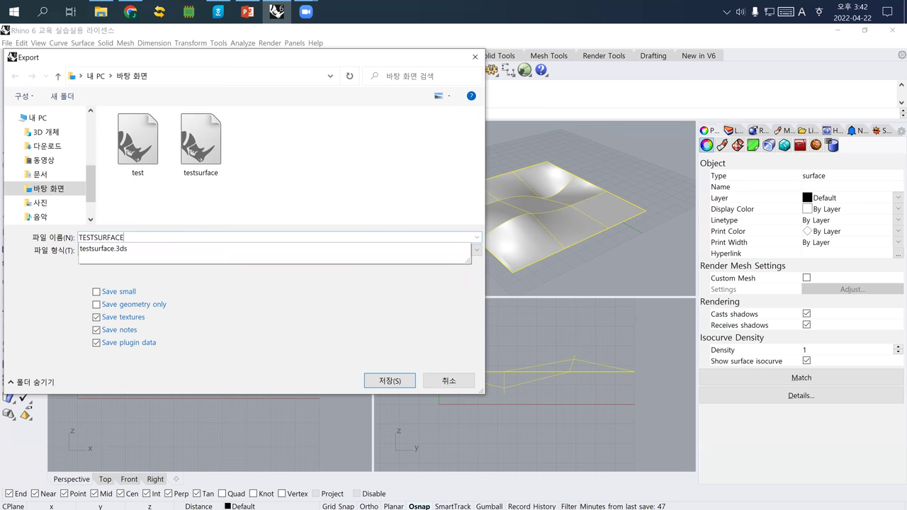
key("Return")
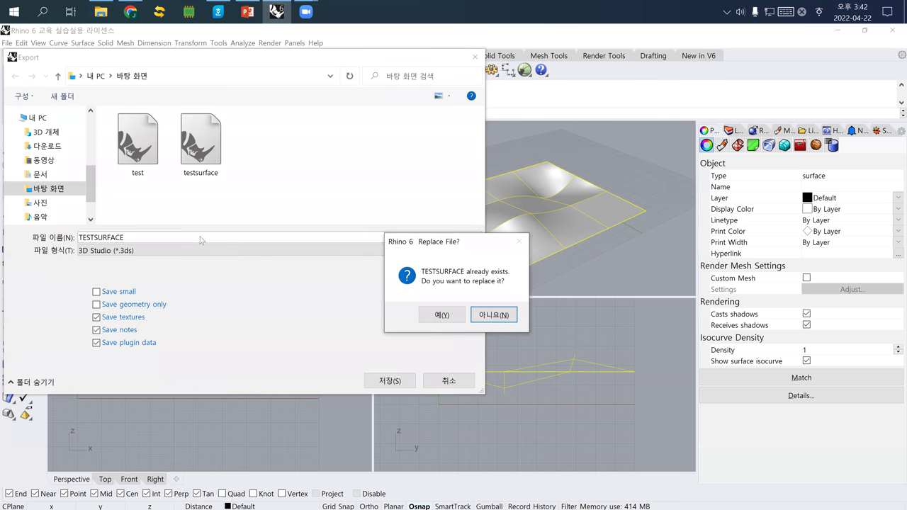
left_click(486, 312)
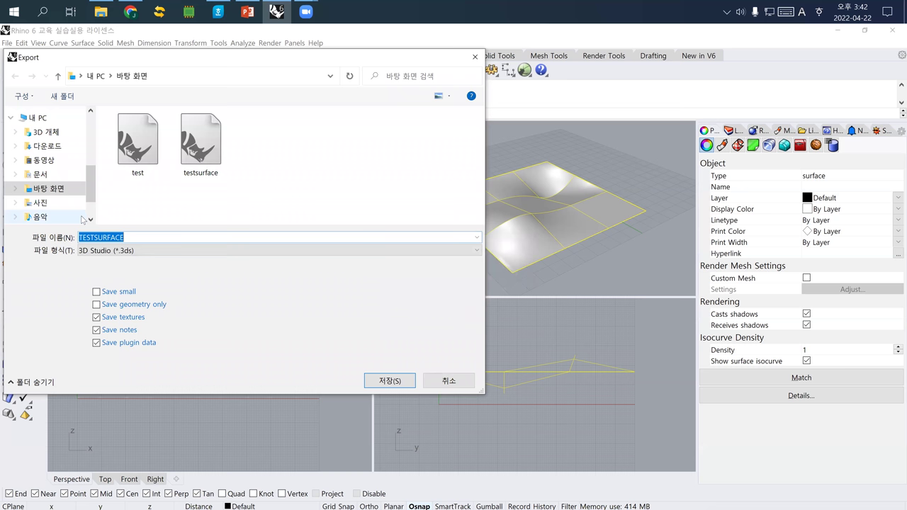
- Save the surface export under the file name CNCTEST
type("CNC")
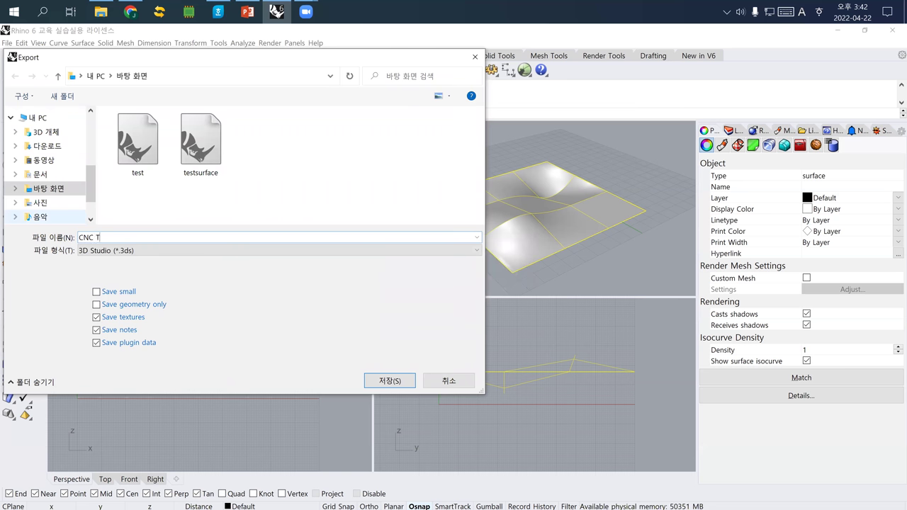
type("TEST")
key("Return")
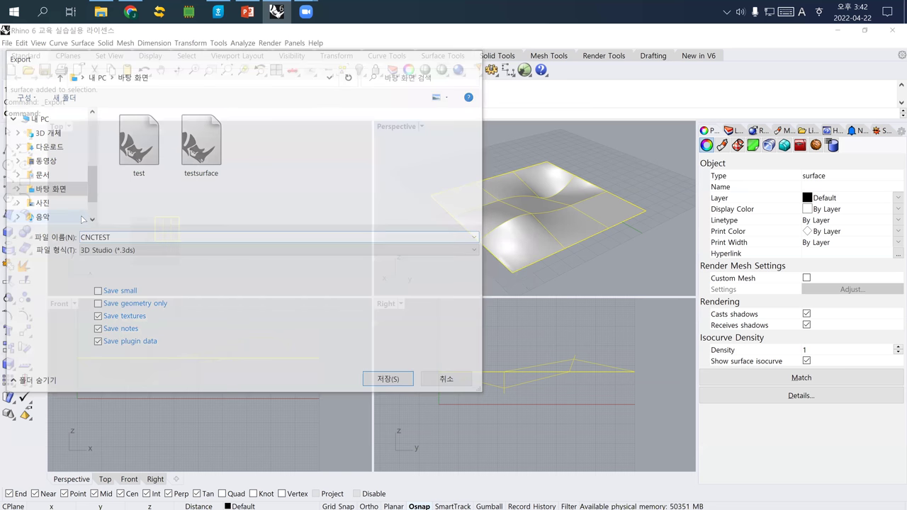
- Preview the export mesh on the surface with few polygons and with many polygons to compare the smoothness
left_click_drag(380, 279, 326, 285)
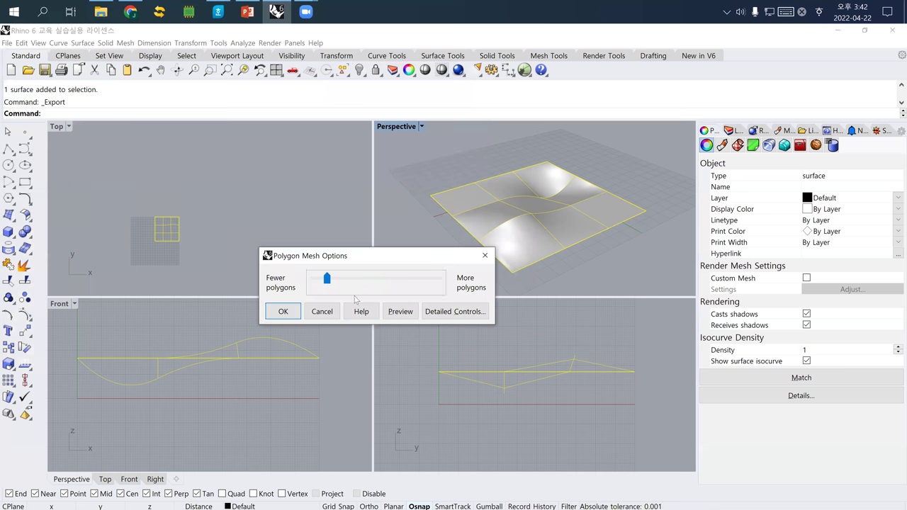
left_click(400, 311)
right_click_drag(511, 267, 544, 244)
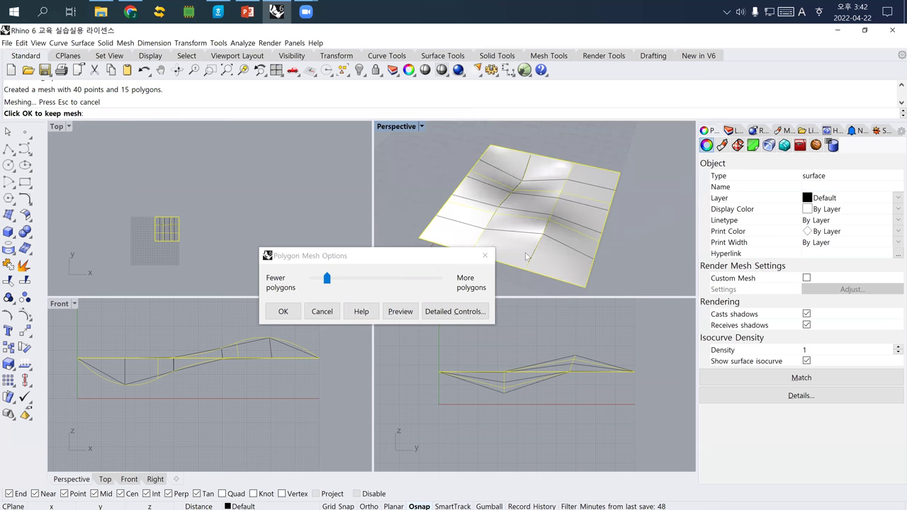
right_click_drag(551, 237, 532, 228)
left_click_drag(332, 286, 428, 283)
left_click(410, 316)
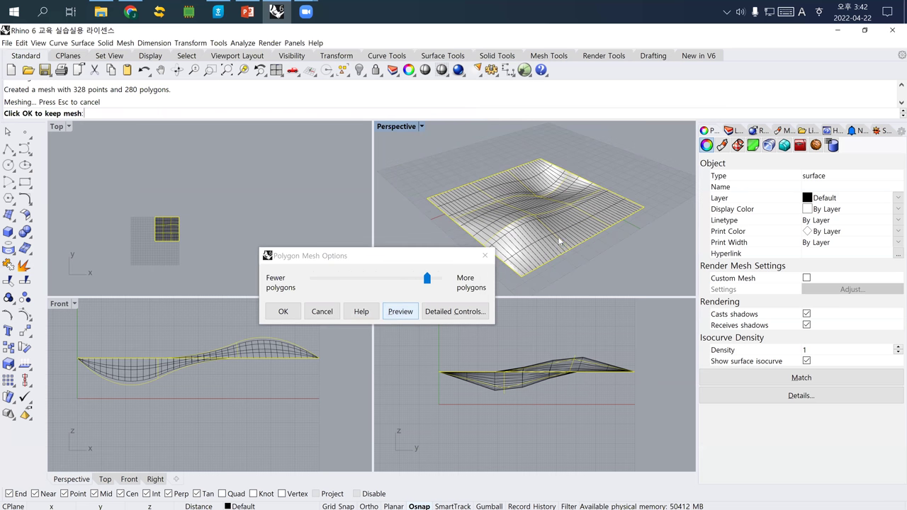
scroll(560, 242, "up", 3)
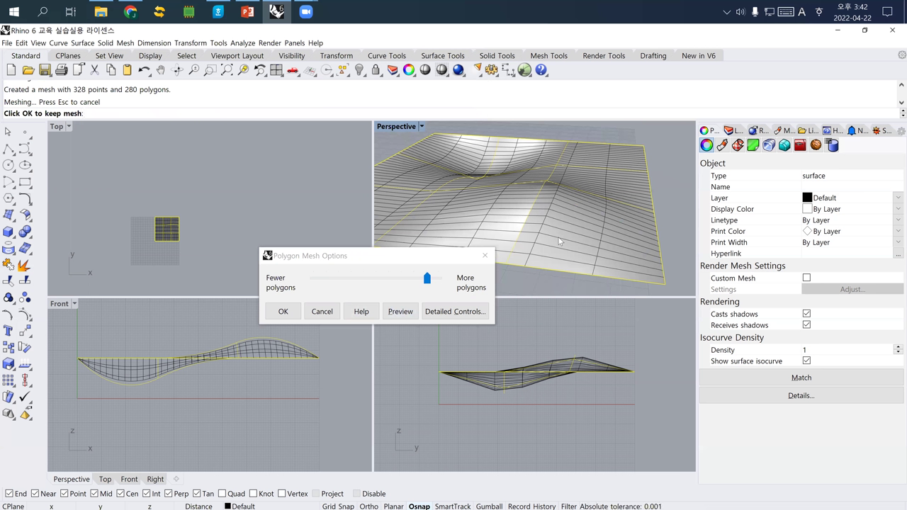
- Set the export mesh to a medium polygon density and complete the export
left_click(373, 280)
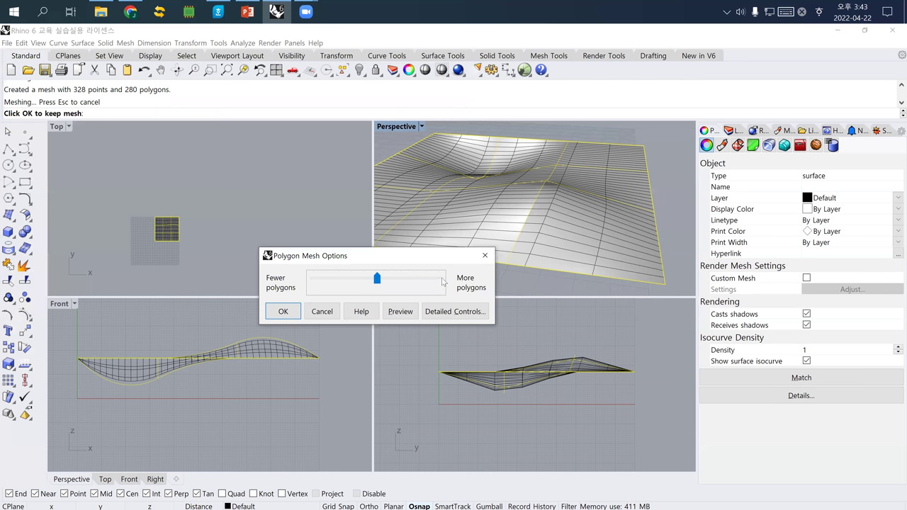
key("Return")
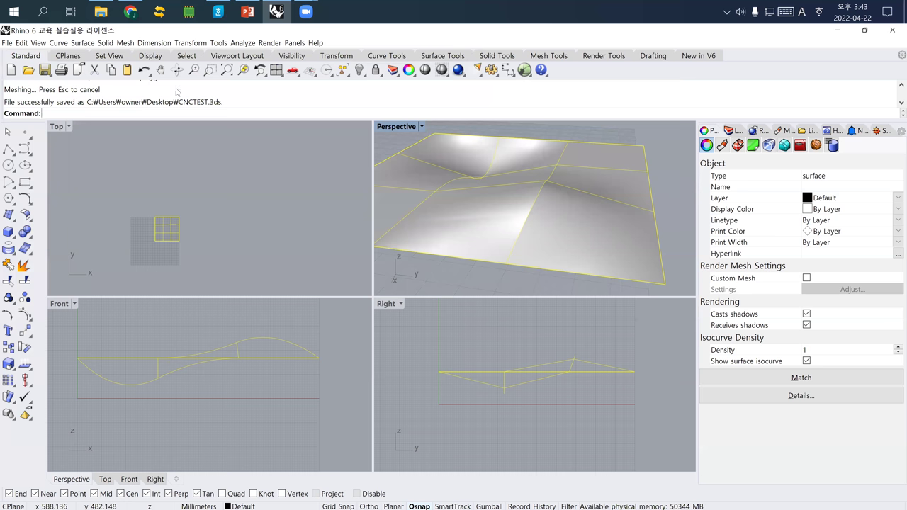
- Find and launch VCarve Pro Trial Edition 11.0
left_click(14, 12)
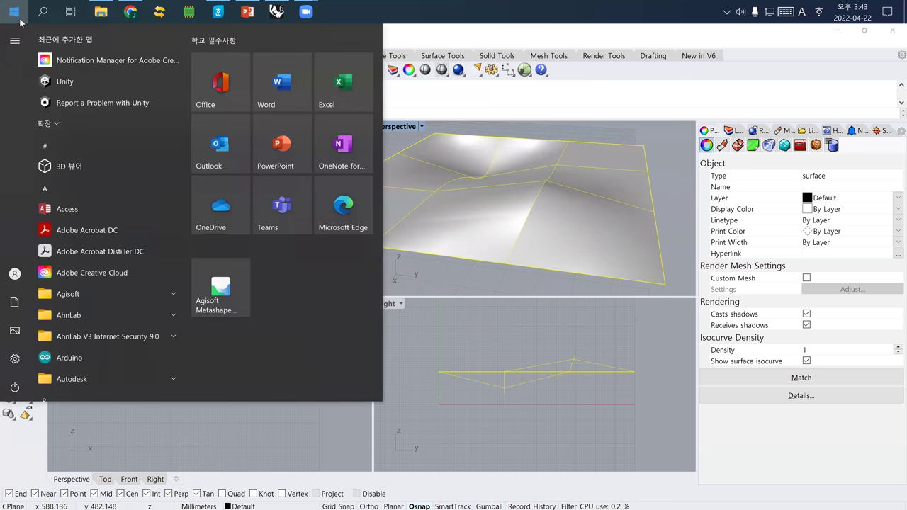
type("VCAR")
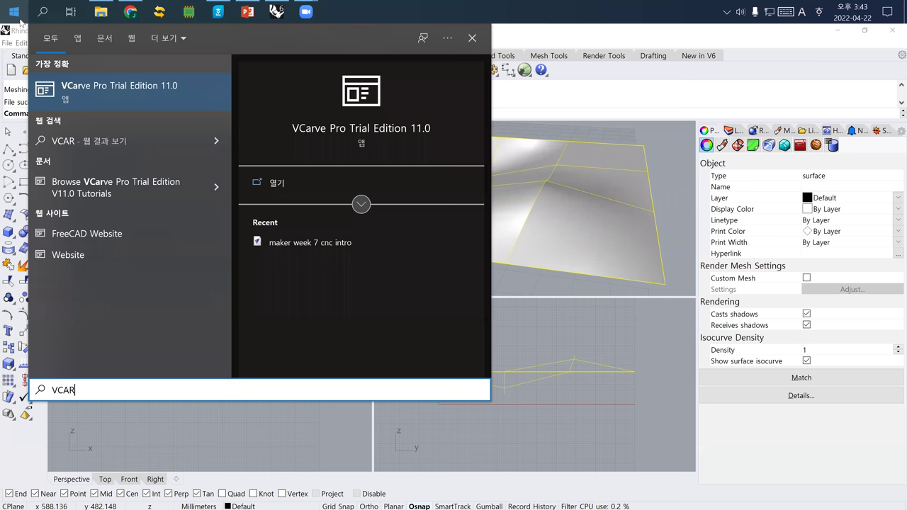
left_click(19, 20)
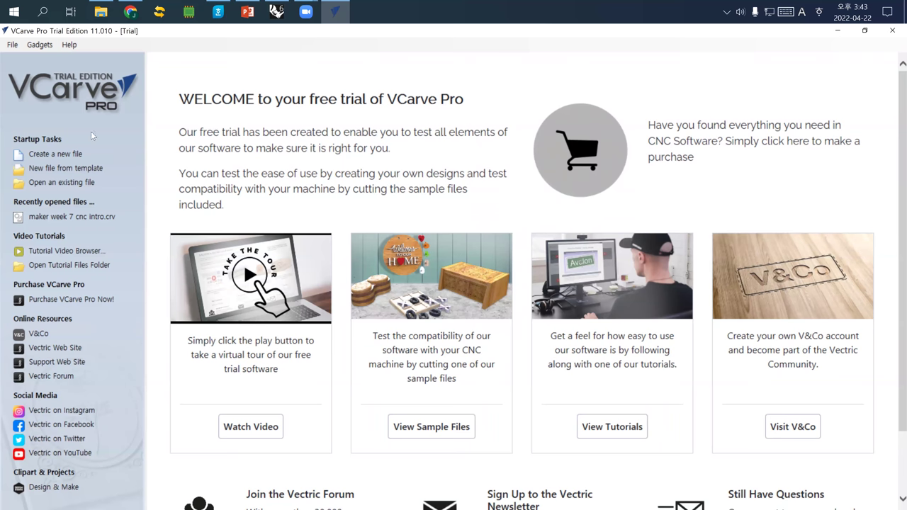
- Create a new single-sided job 100 mm wide, 100 mm high and 27 mm thick
left_click(73, 155)
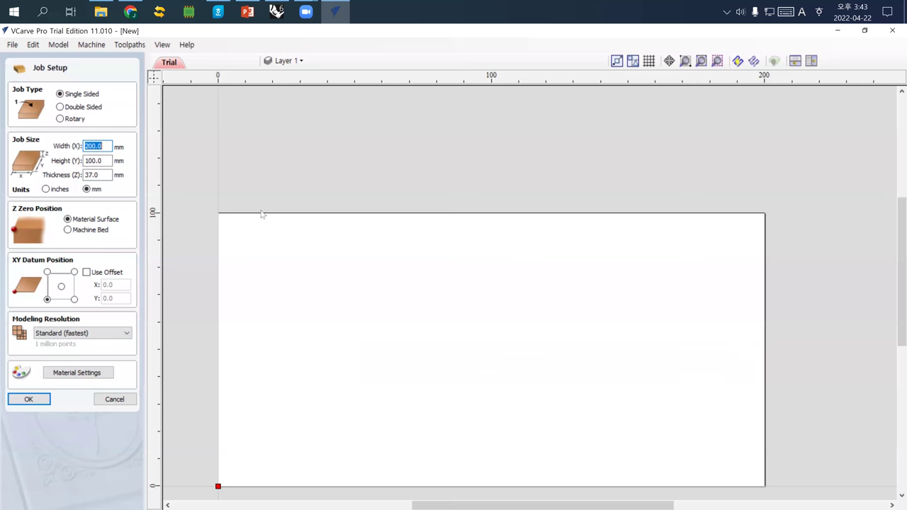
type("100")
key("Tab")
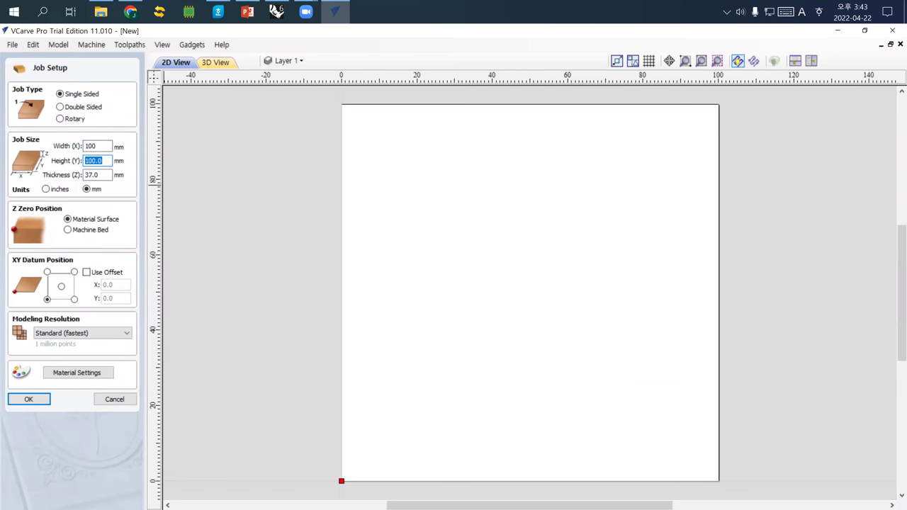
key("Tab")
type("2")
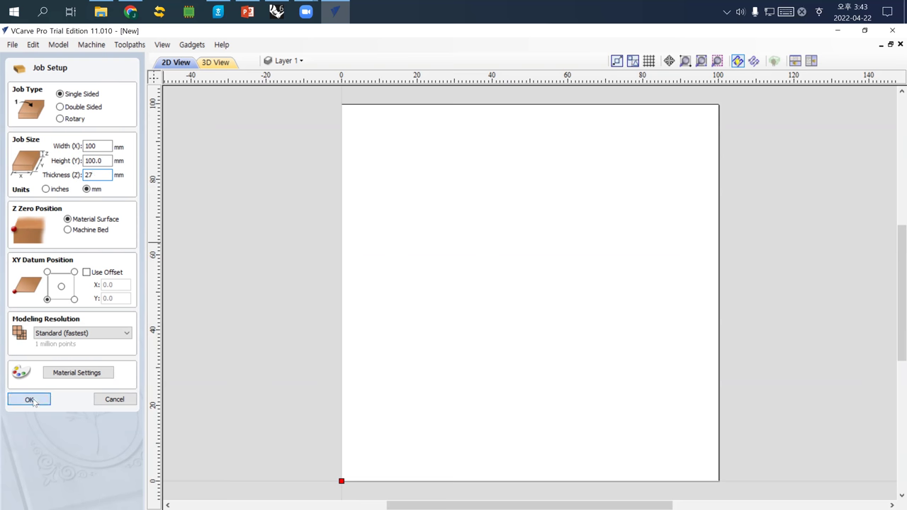
left_click(30, 400)
scroll(456, 288, "down", 3)
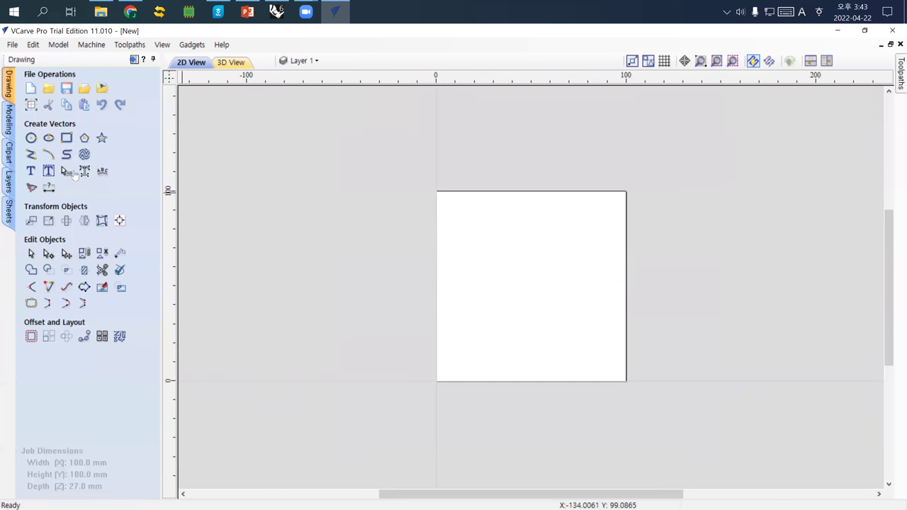
- Start importing a component or 3D model into the new job
left_click(12, 44)
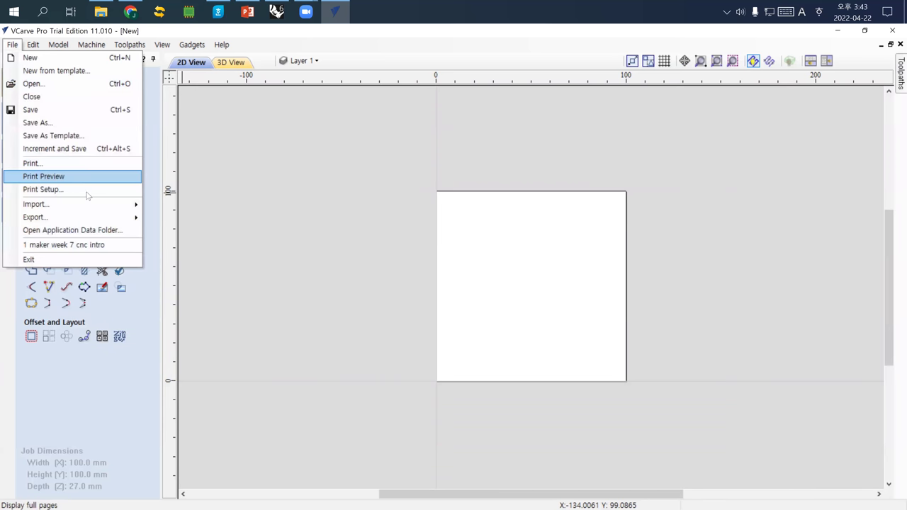
mouse_move(98, 205)
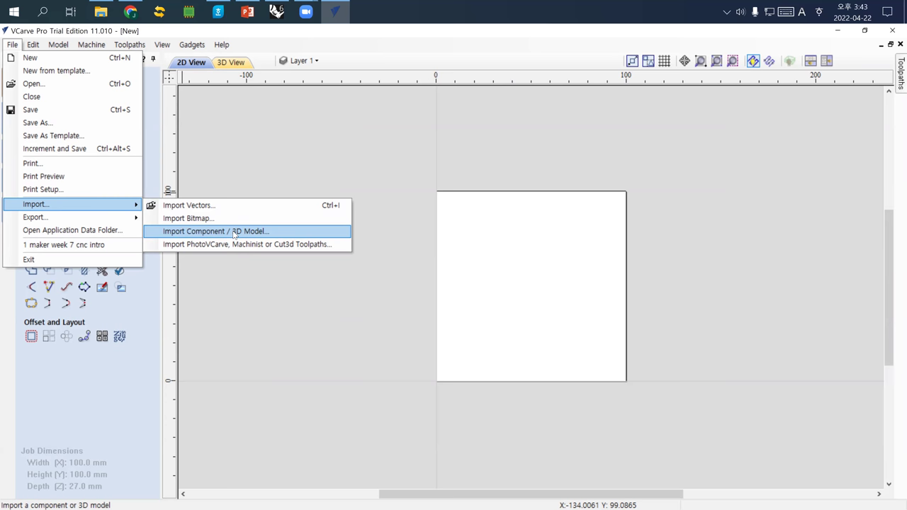
left_click(234, 231)
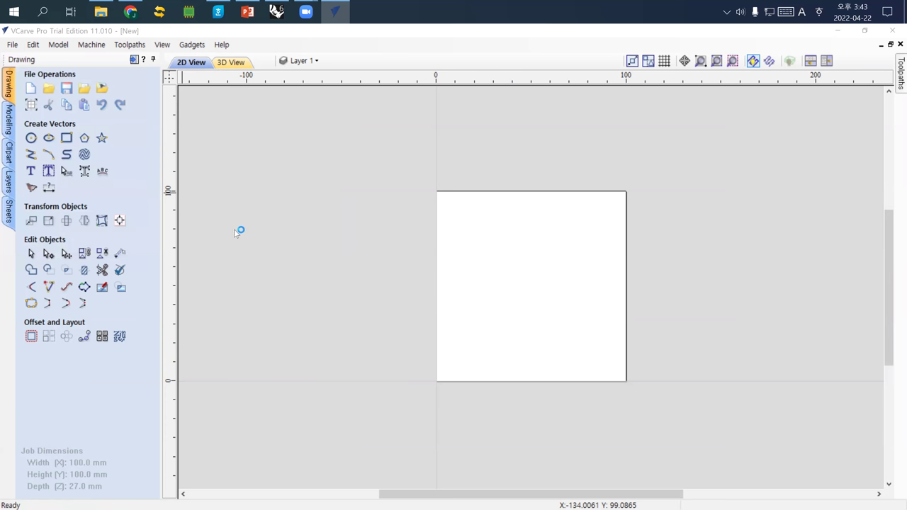